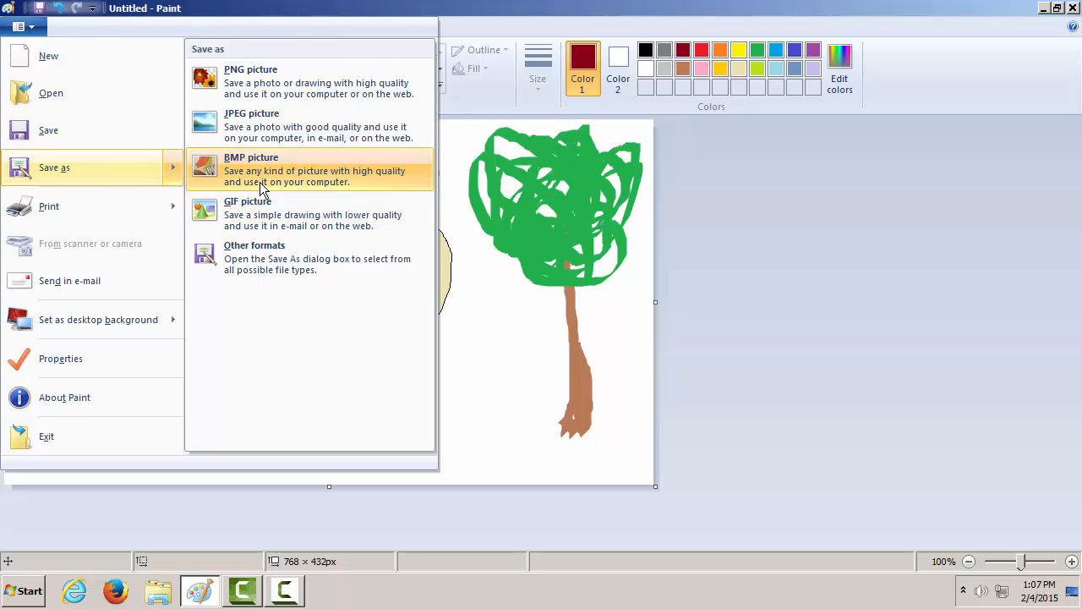
- Save the drawing to the Desktop as a JPEG picture named collegeforkids.jpg
{"action": "left_click", "coordinate": [270, 128]}
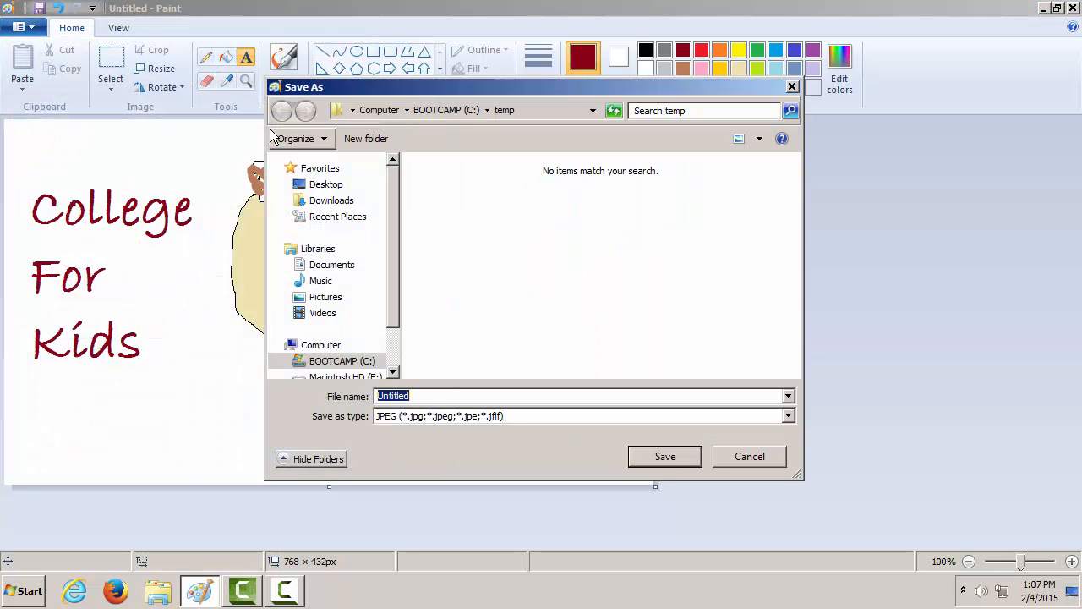
{"action": "left_click", "coordinate": [330, 184]}
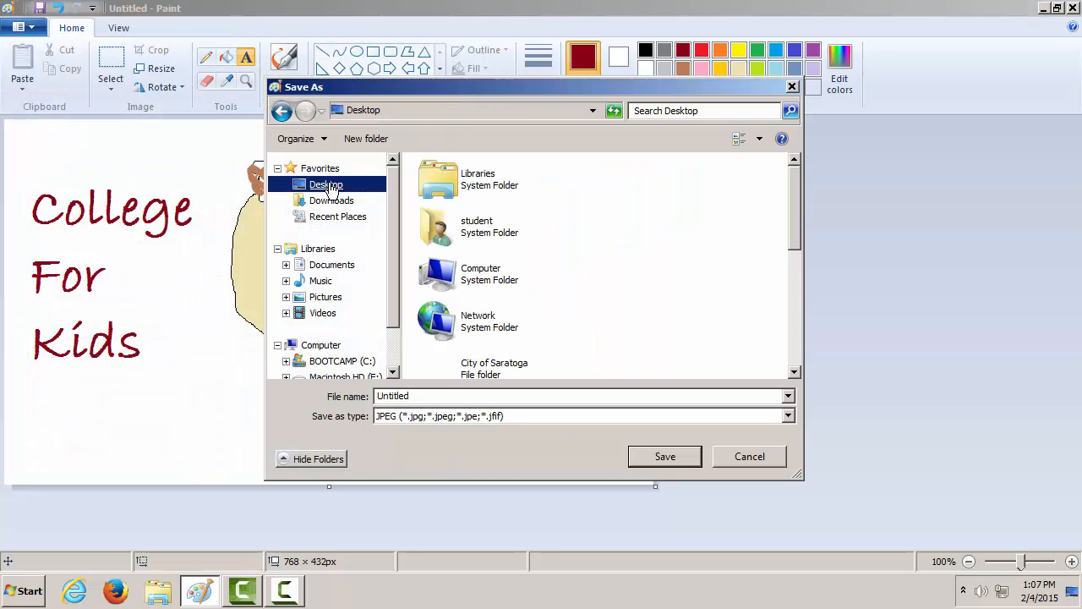
{"action": "key", "text": "alt+n"}
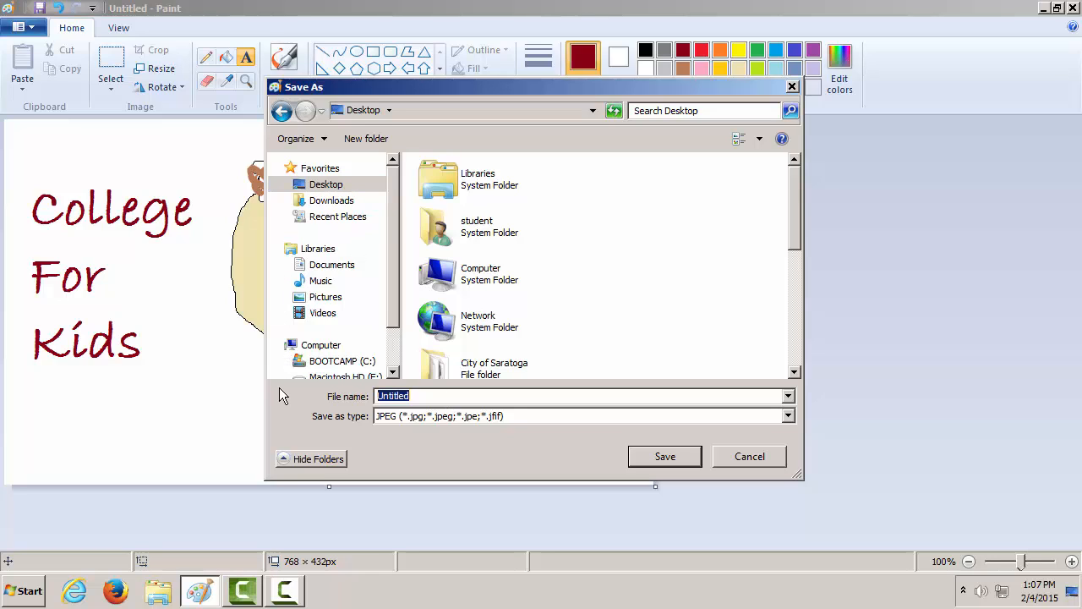
{"action": "type", "text": "collegeforkidd"}
{"action": "key", "text": "BackSpace"}
{"action": "type", "text": "s.jpg"}
{"action": "left_click", "coordinate": [695, 461]}
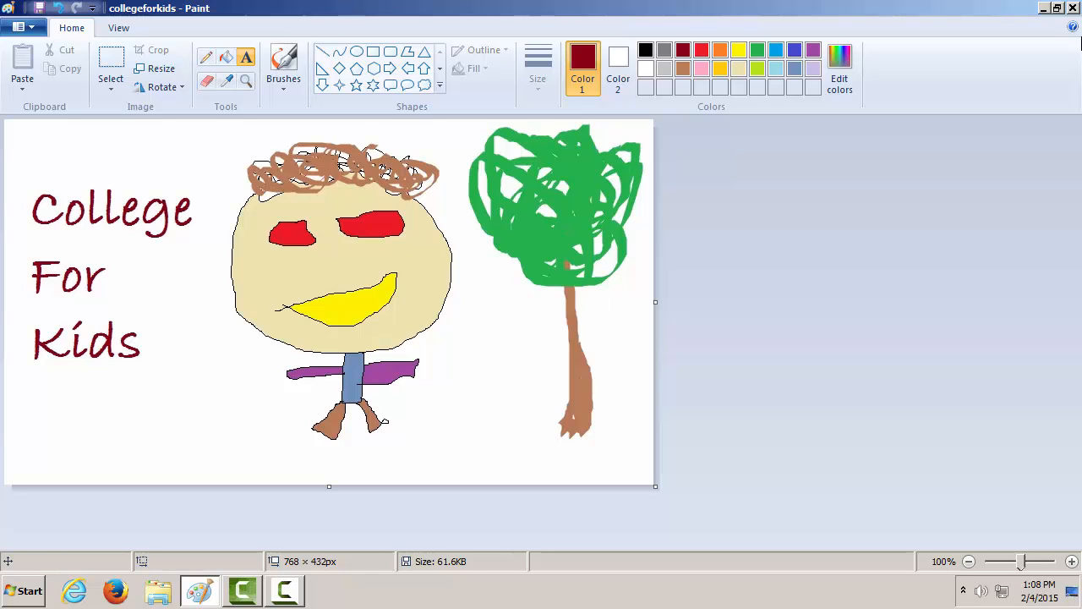
- Close Paint, launch Word 2013 and create a blank document
{"action": "left_click", "coordinate": [1073, 9]}
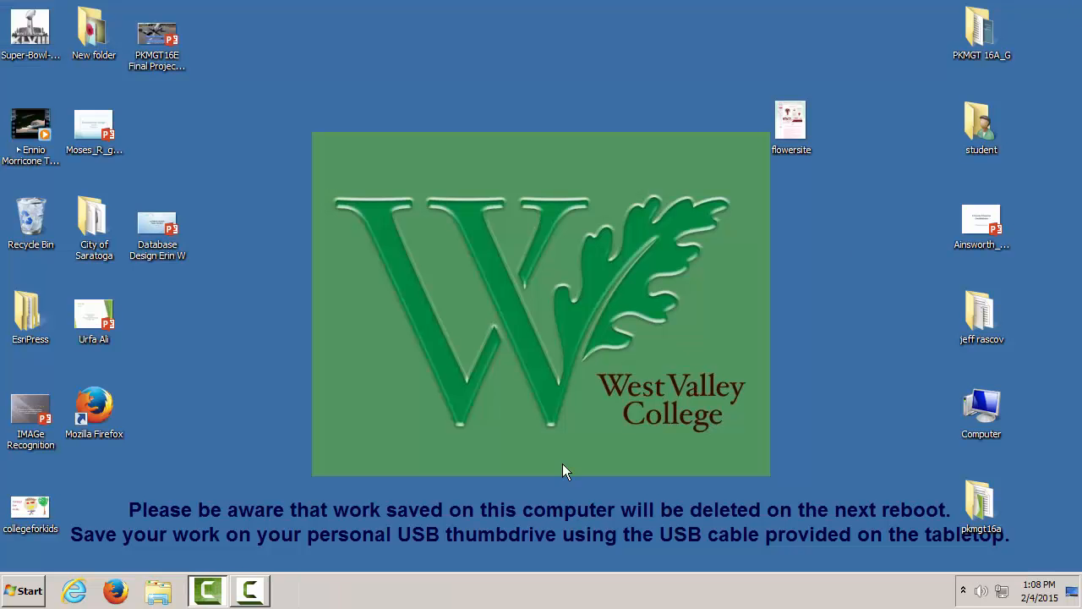
{"action": "left_click", "coordinate": [23, 591]}
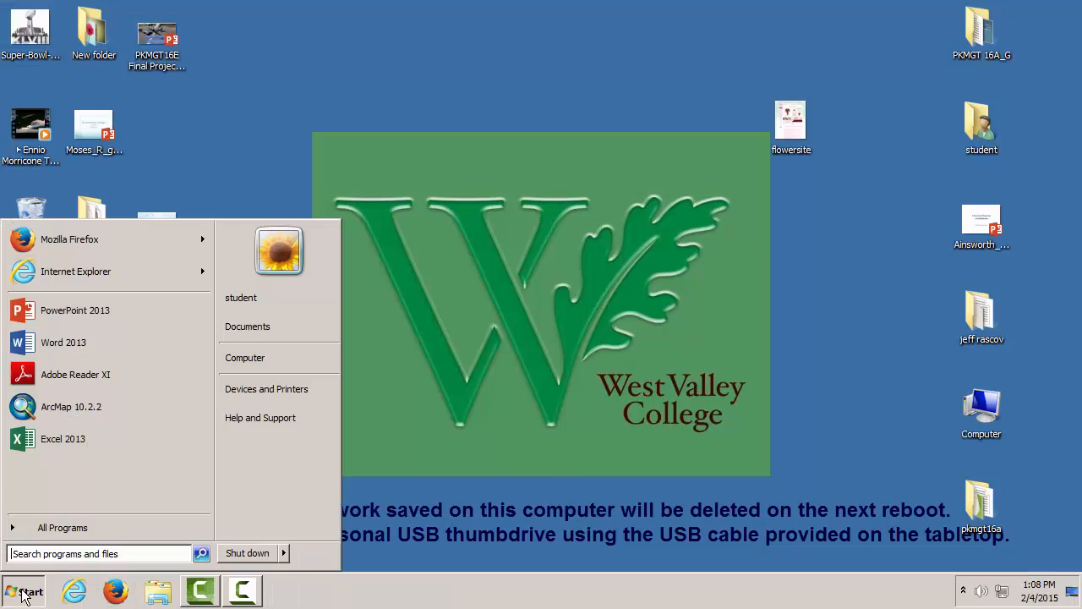
{"action": "left_click", "coordinate": [86, 342]}
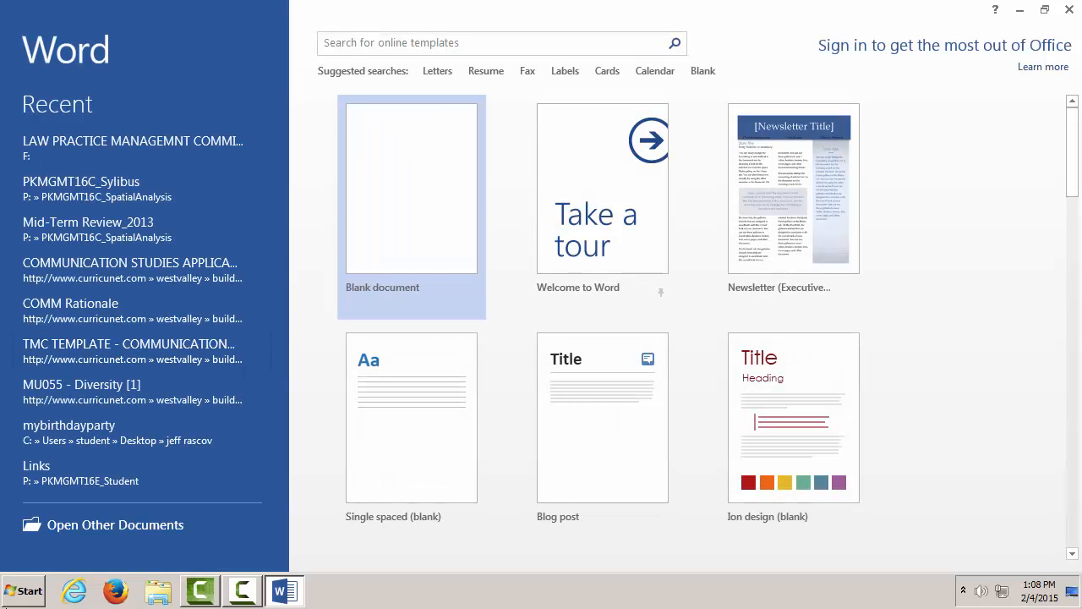
{"action": "left_click", "coordinate": [33, 591]}
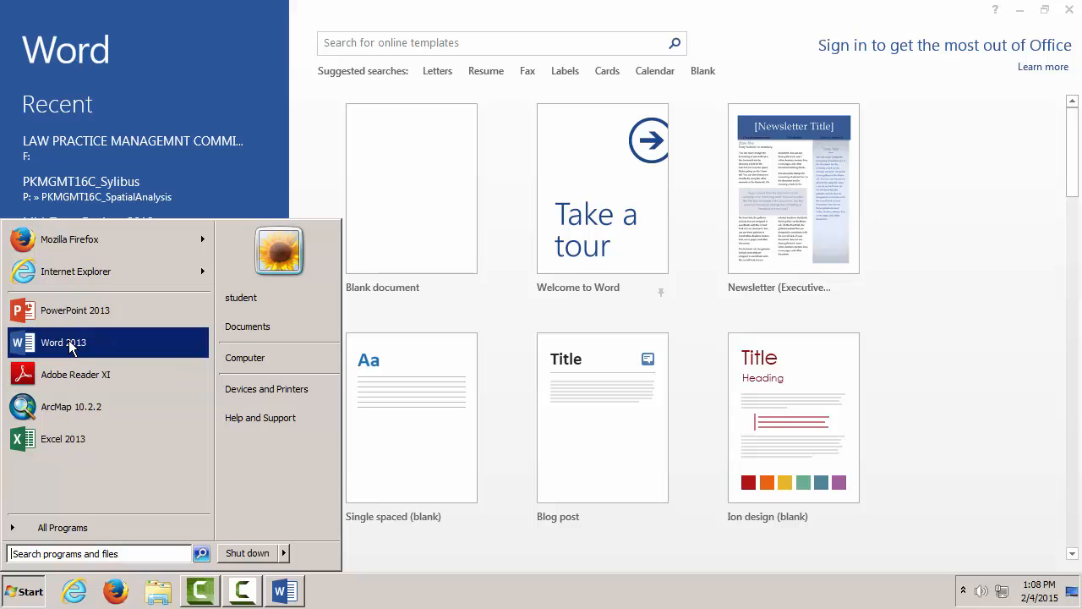
{"action": "left_click", "coordinate": [461, 120]}
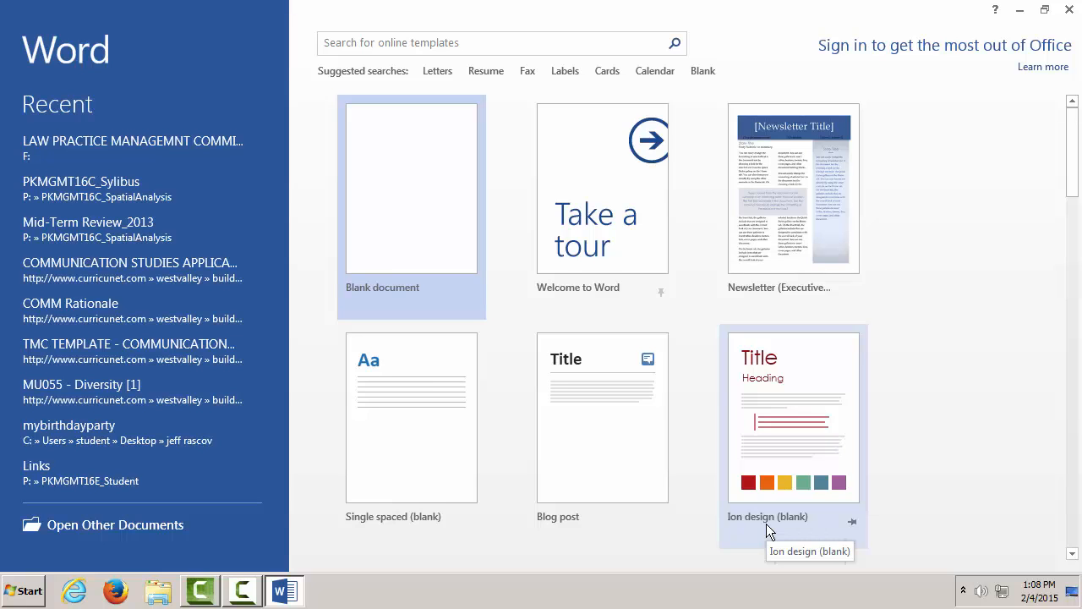
{"action": "left_click", "coordinate": [438, 132]}
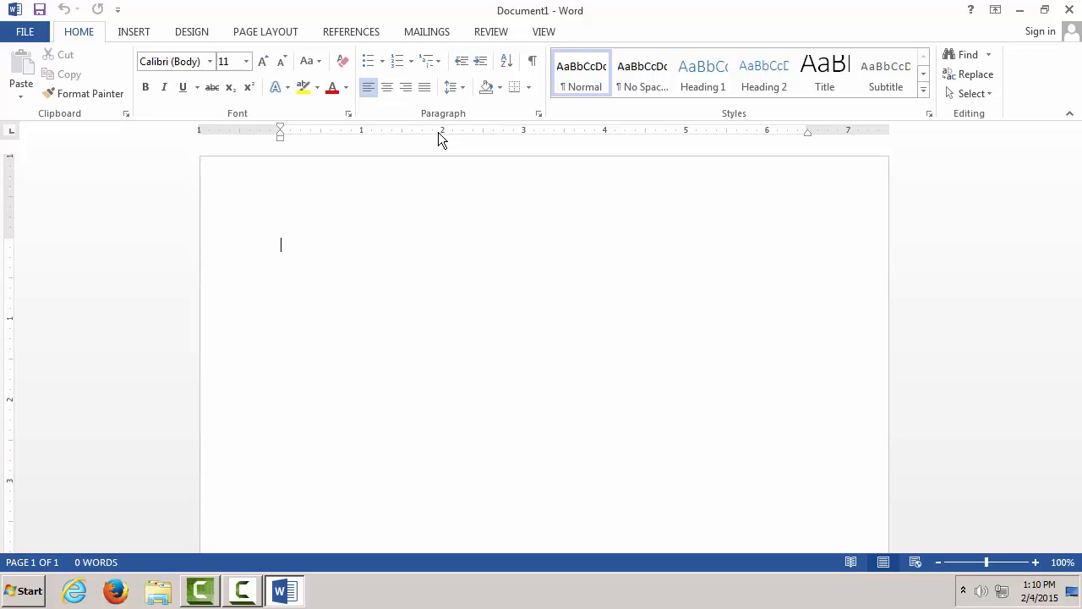
- Apply the Normal margin preset, 1" on all sides, to the blank document
{"action": "left_click", "coordinate": [131, 32]}
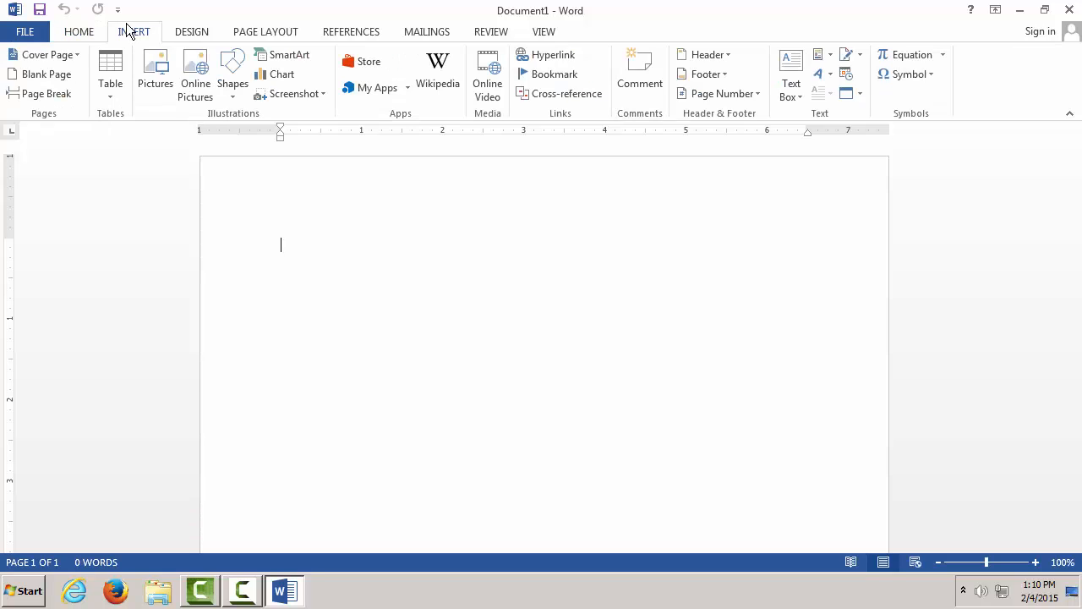
{"action": "left_click", "coordinate": [190, 34]}
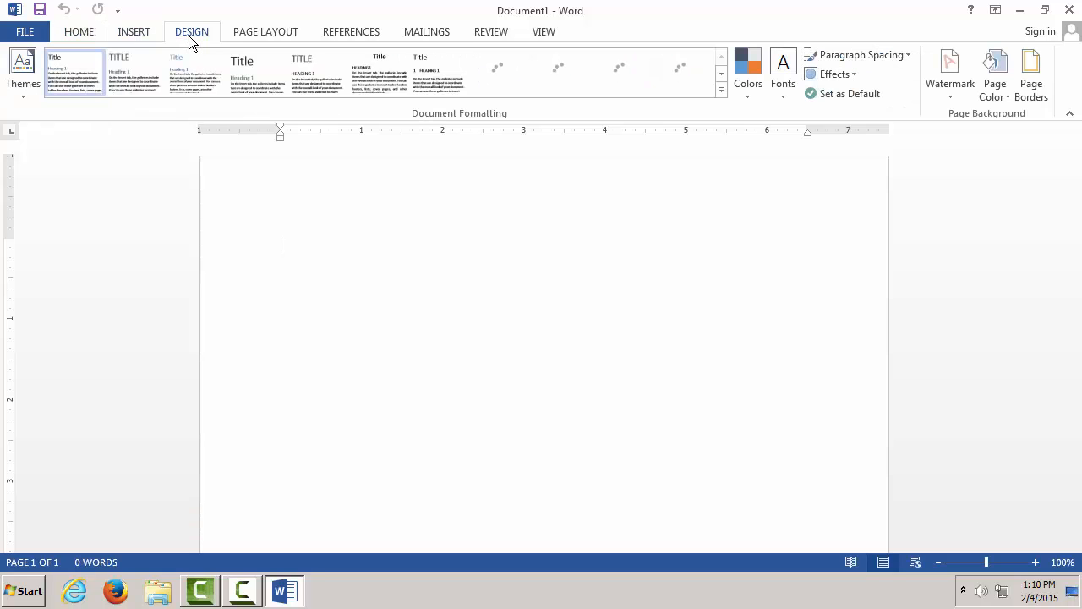
{"action": "left_click", "coordinate": [260, 32]}
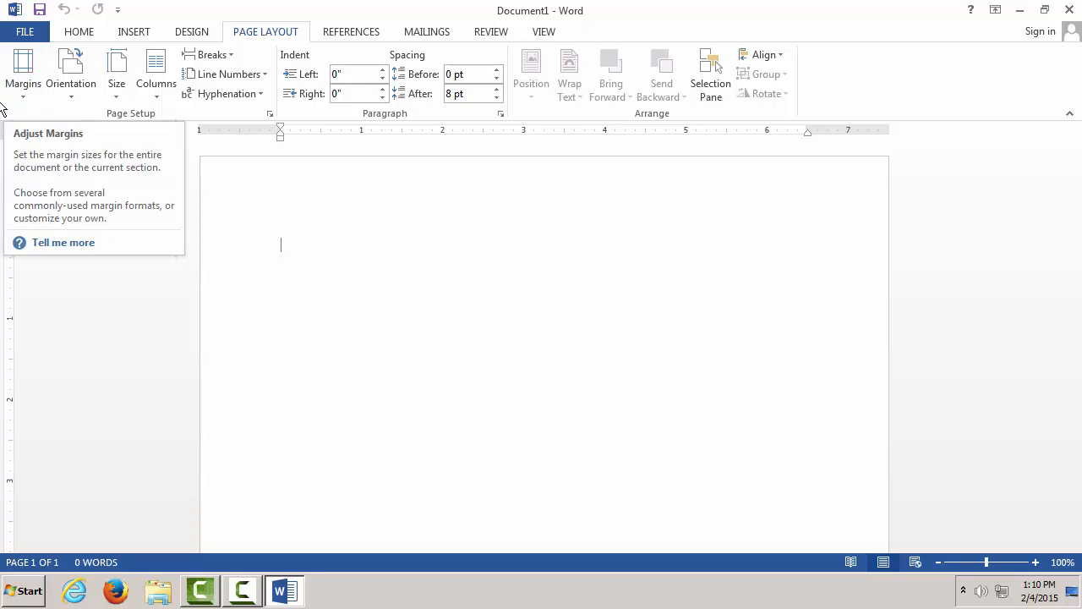
{"action": "left_click", "coordinate": [24, 83]}
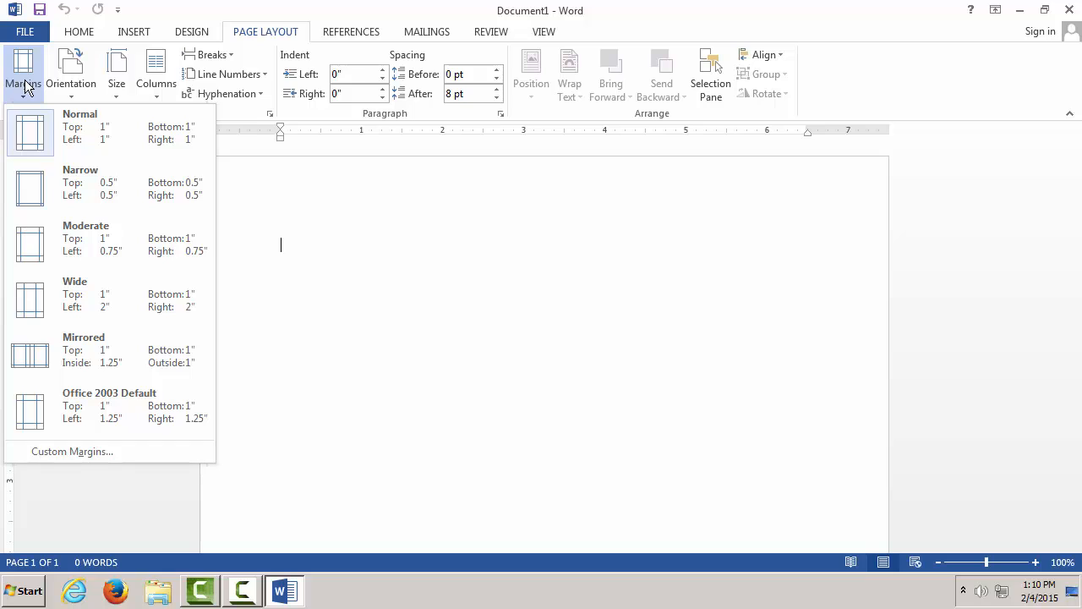
{"action": "left_click", "coordinate": [43, 121]}
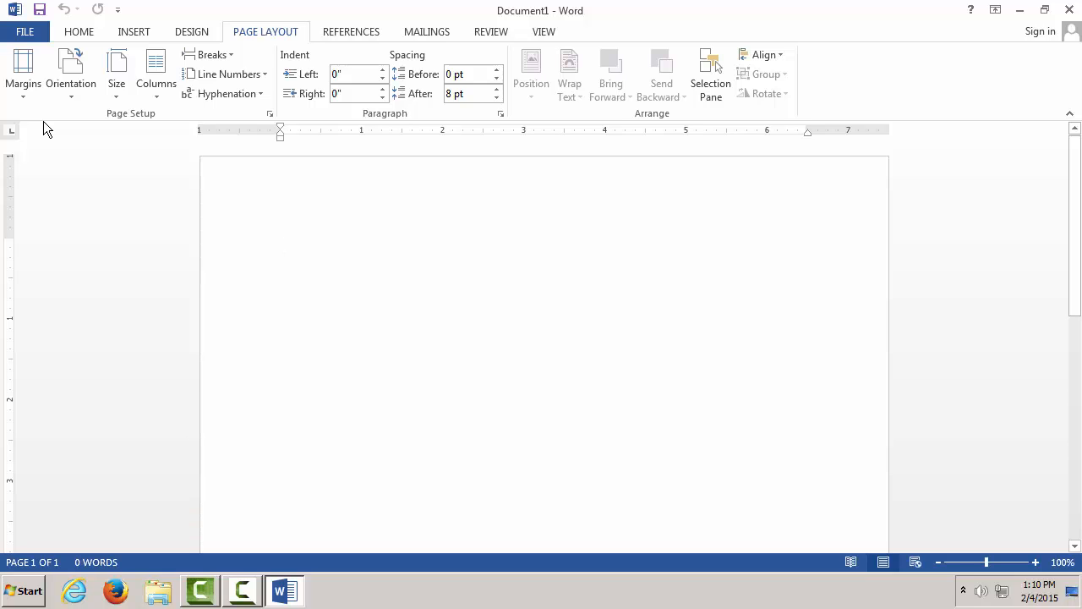
- Try the Narrow margin preset and the Wide preset with 2" side margins on the page
{"action": "left_click", "coordinate": [23, 76]}
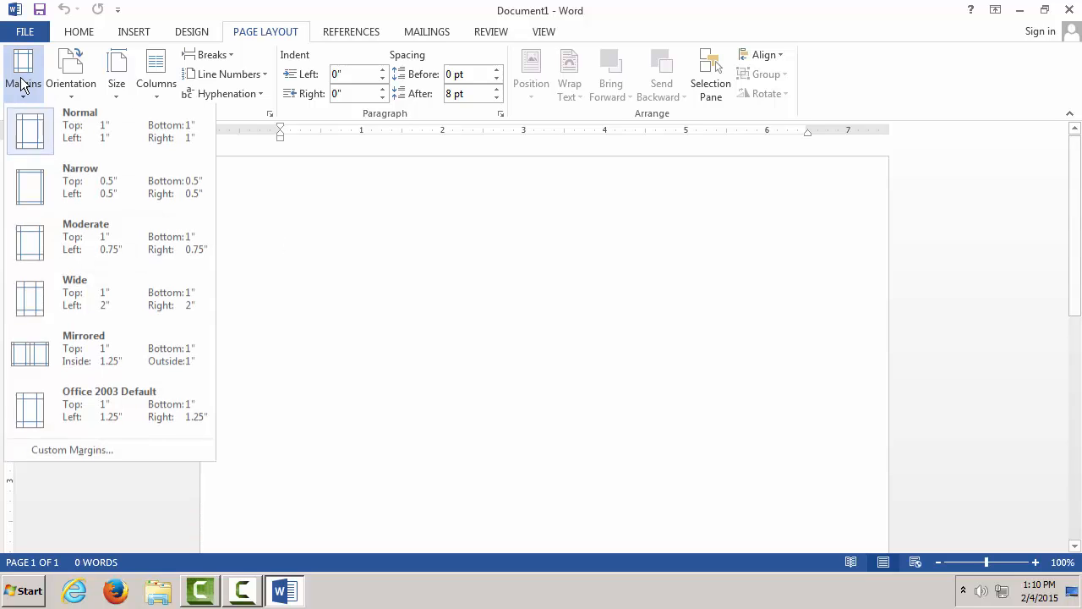
{"action": "left_click", "coordinate": [33, 199]}
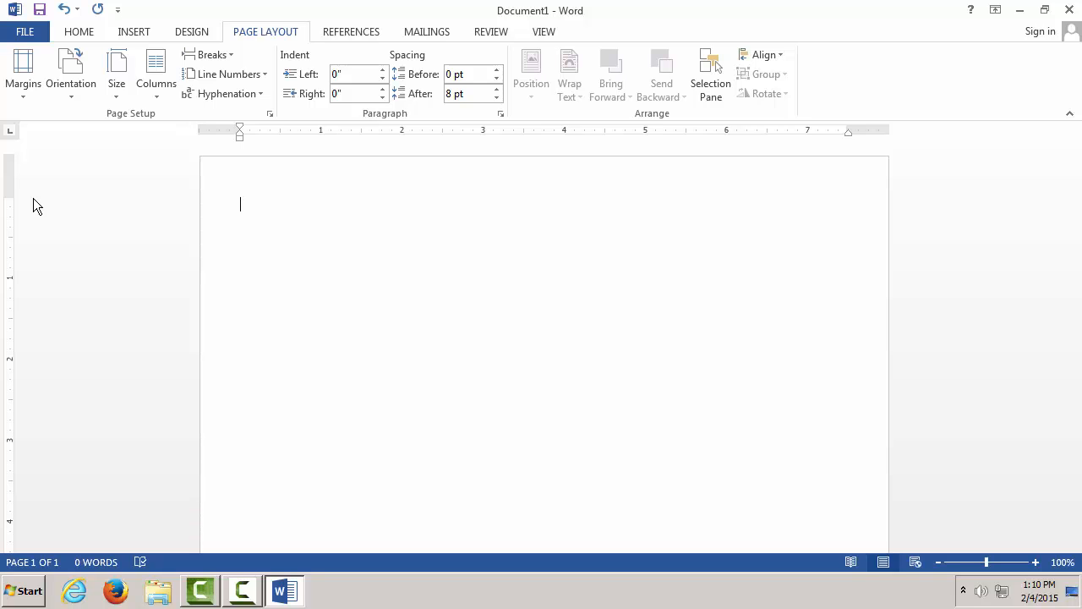
{"action": "left_click", "coordinate": [29, 90]}
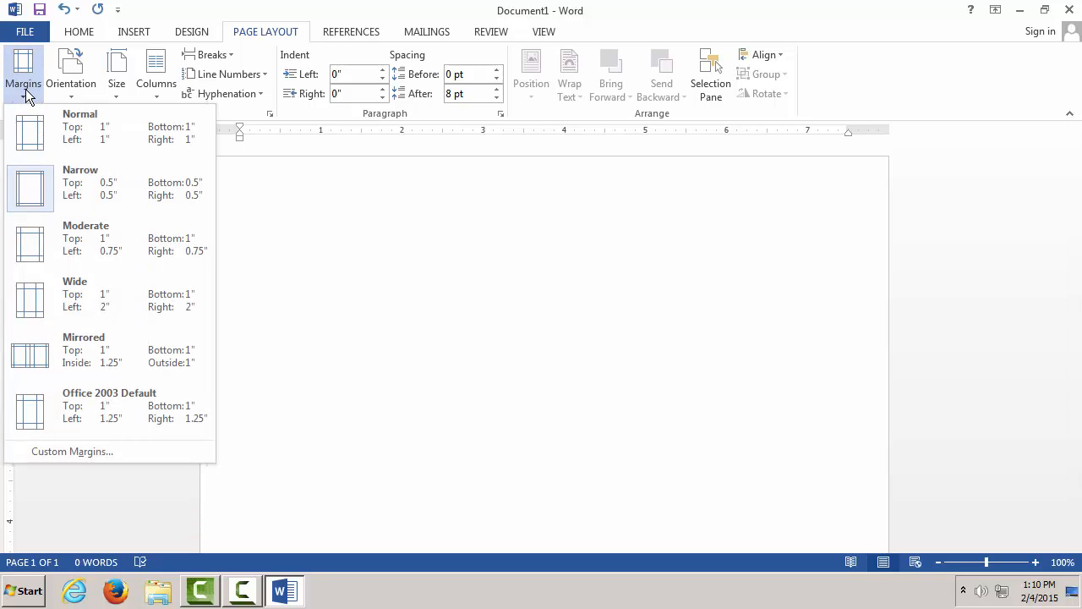
{"action": "left_click", "coordinate": [62, 300]}
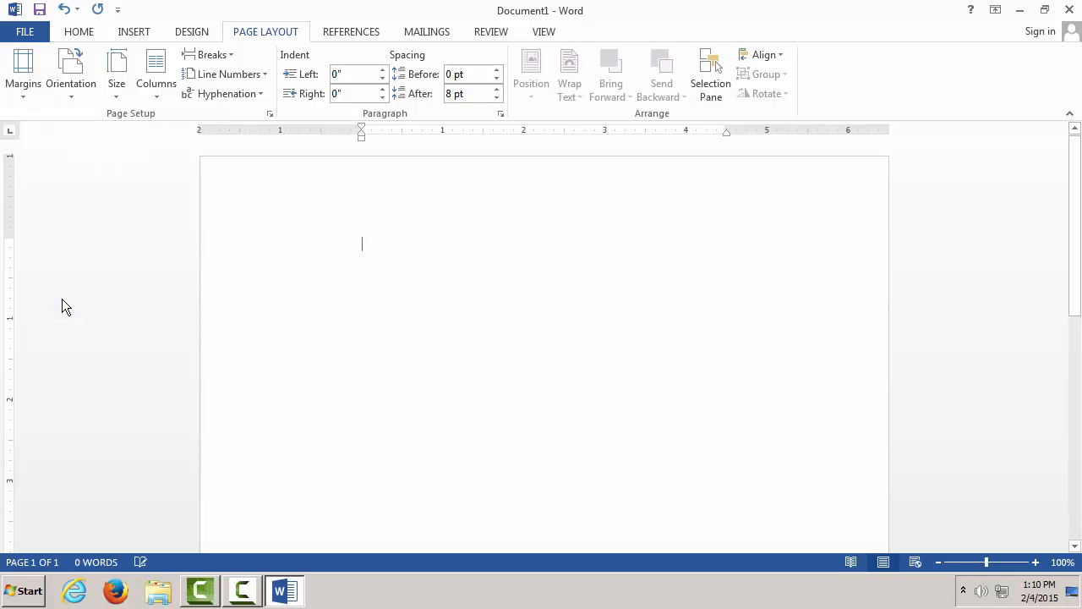
- Set the page margins to the Narrow preset, 0.5" on all sides
{"action": "left_click", "coordinate": [18, 88]}
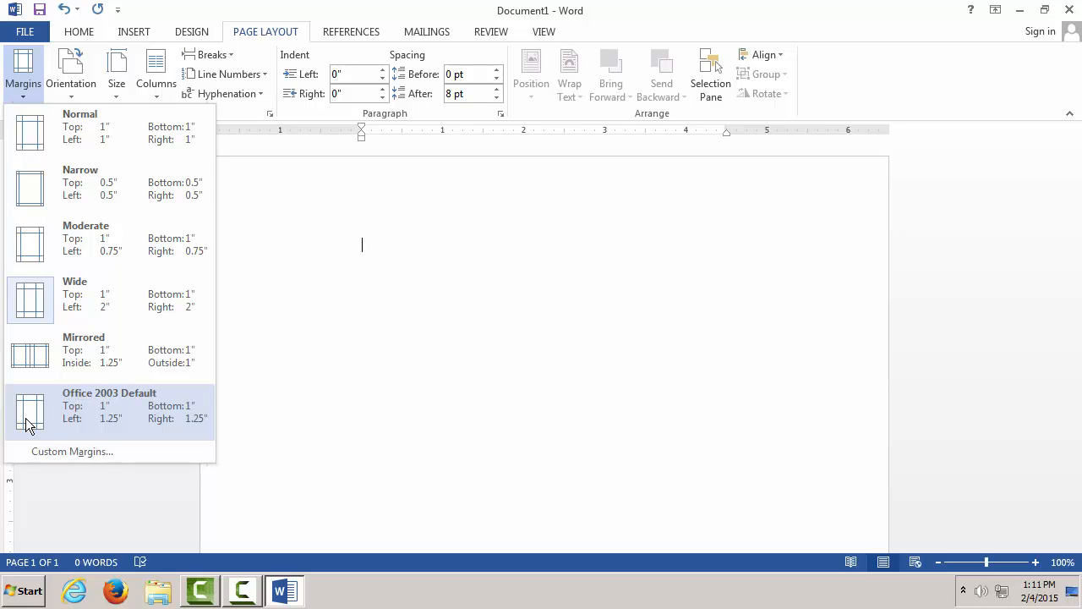
{"action": "left_click", "coordinate": [99, 187]}
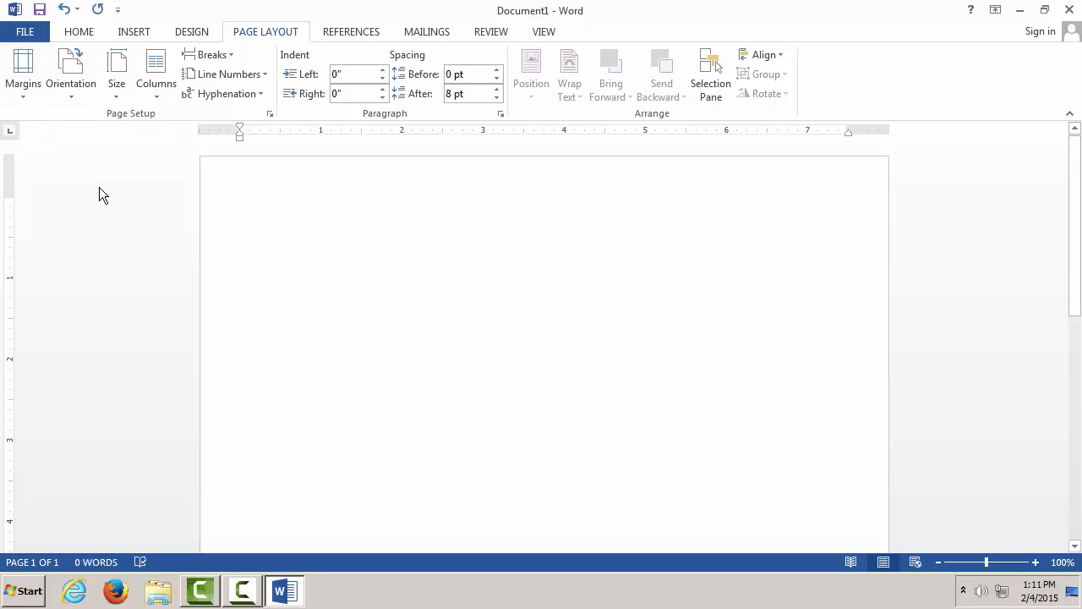
- Examine the custom margins, orientation, paper and layout options in Page Setup, previewing Landscape, and leave without applying changes
{"action": "left_click", "coordinate": [29, 90]}
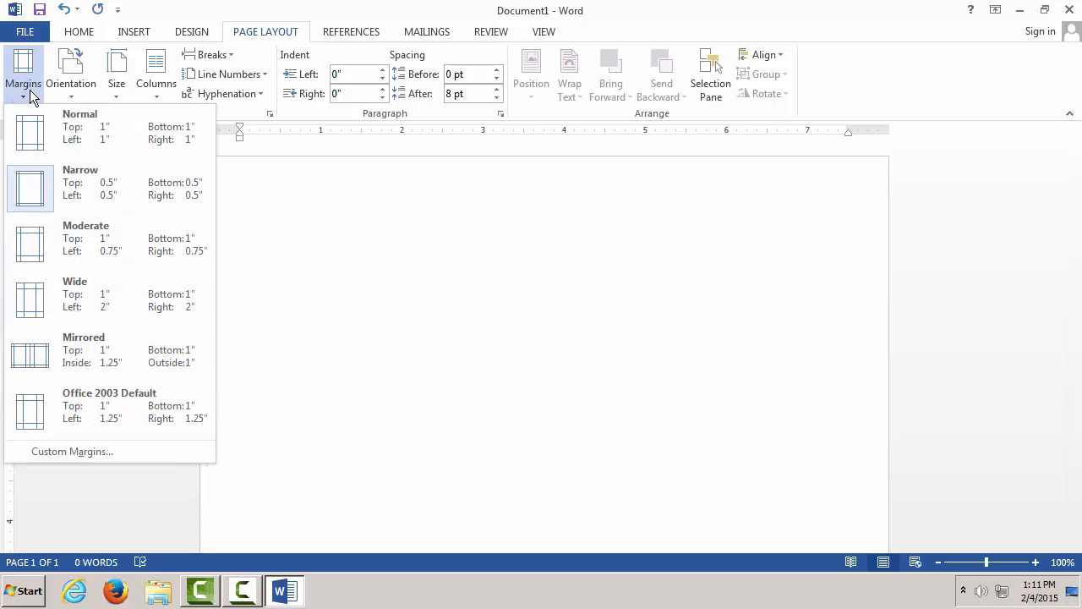
{"action": "left_click", "coordinate": [89, 452]}
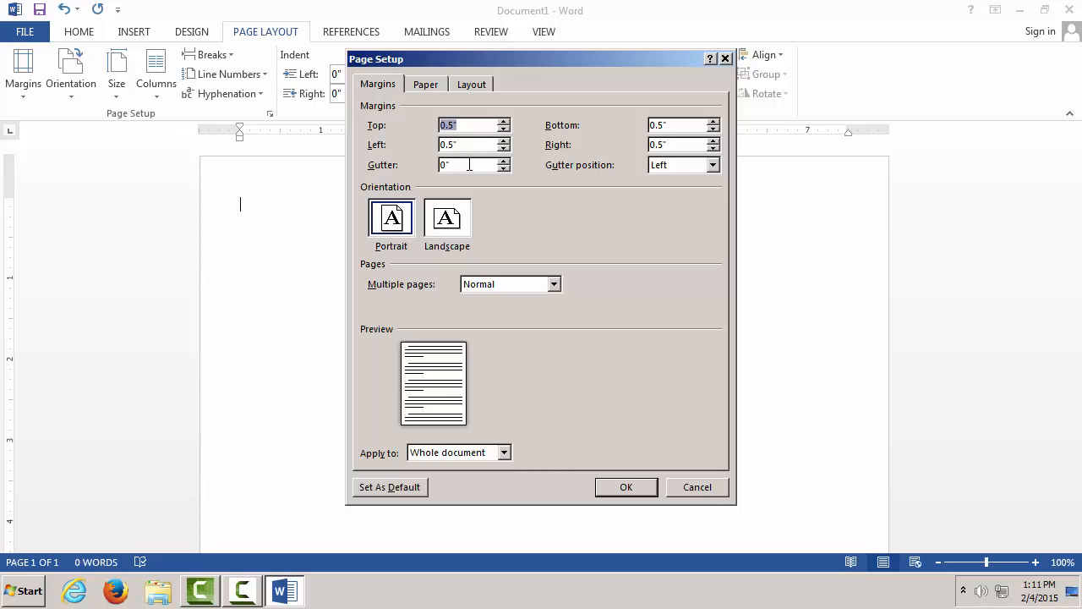
{"action": "left_click", "coordinate": [448, 218]}
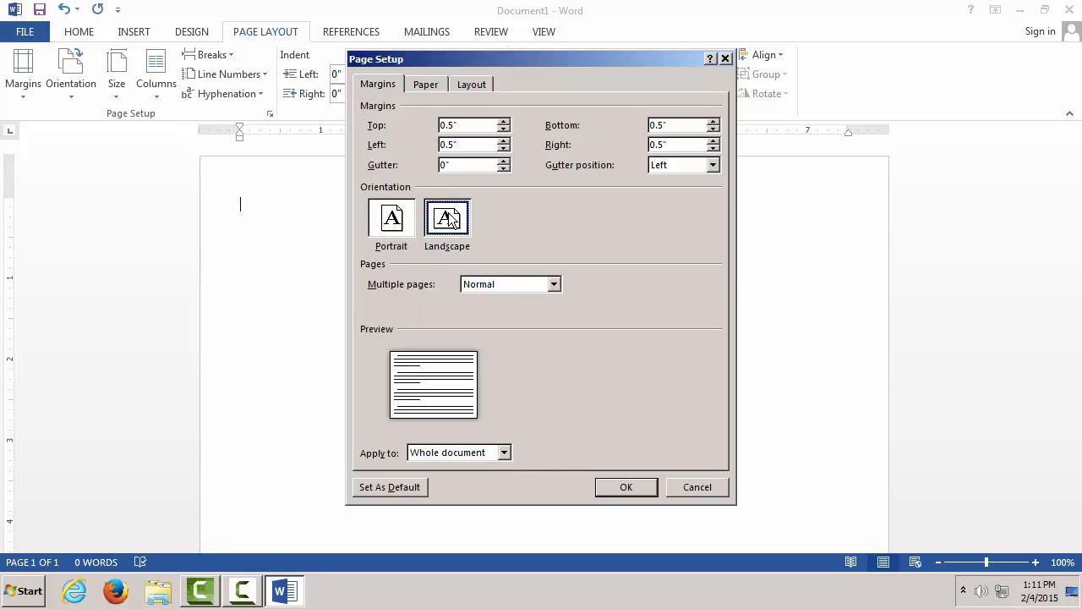
{"action": "left_click", "coordinate": [555, 285]}
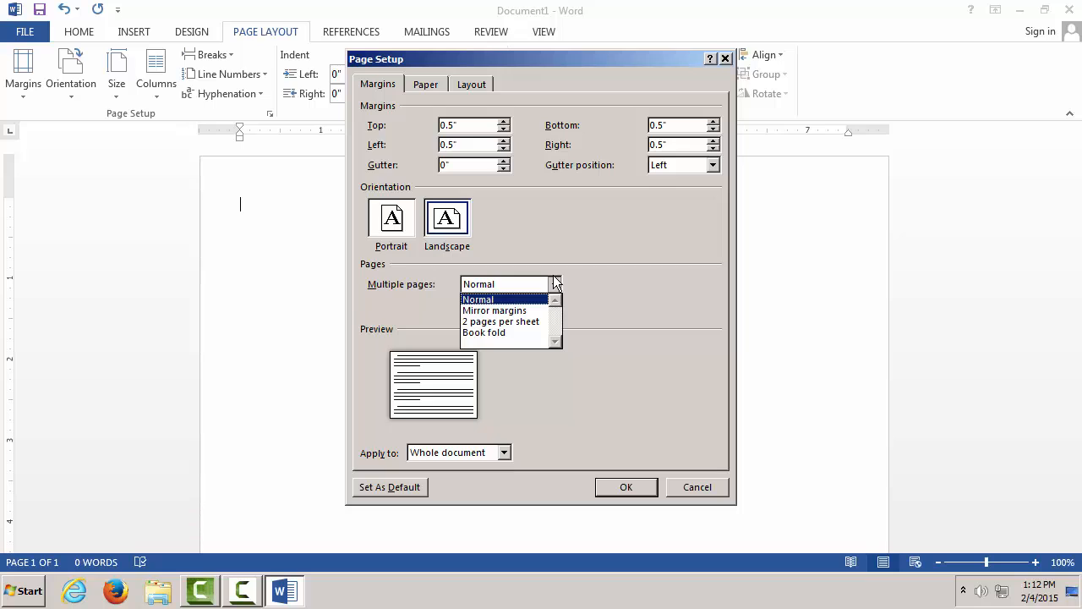
{"action": "left_click", "coordinate": [398, 240]}
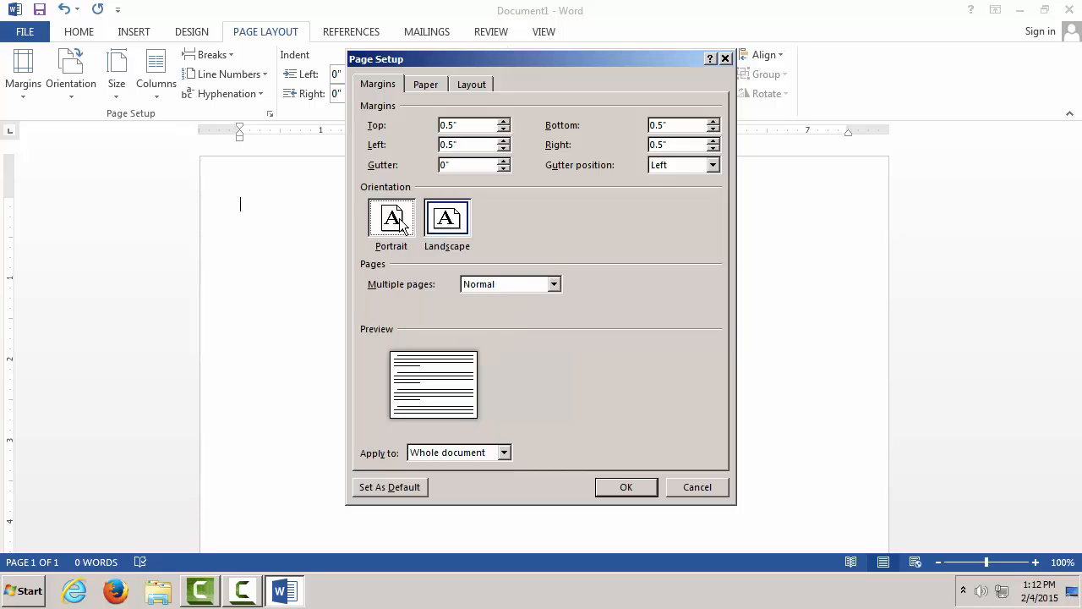
{"action": "left_click", "coordinate": [425, 85]}
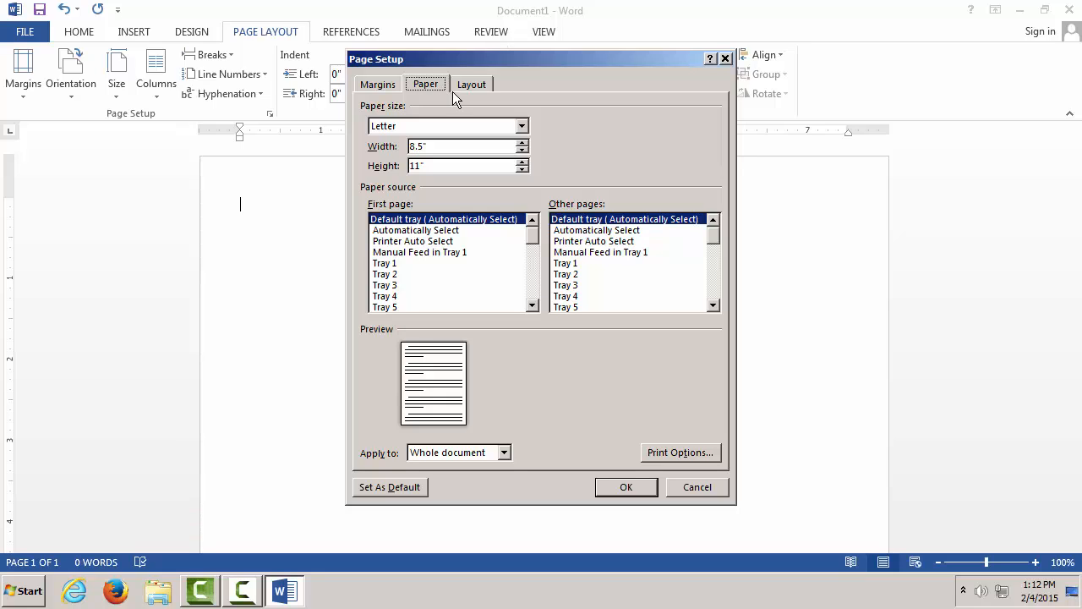
{"action": "left_click", "coordinate": [482, 81]}
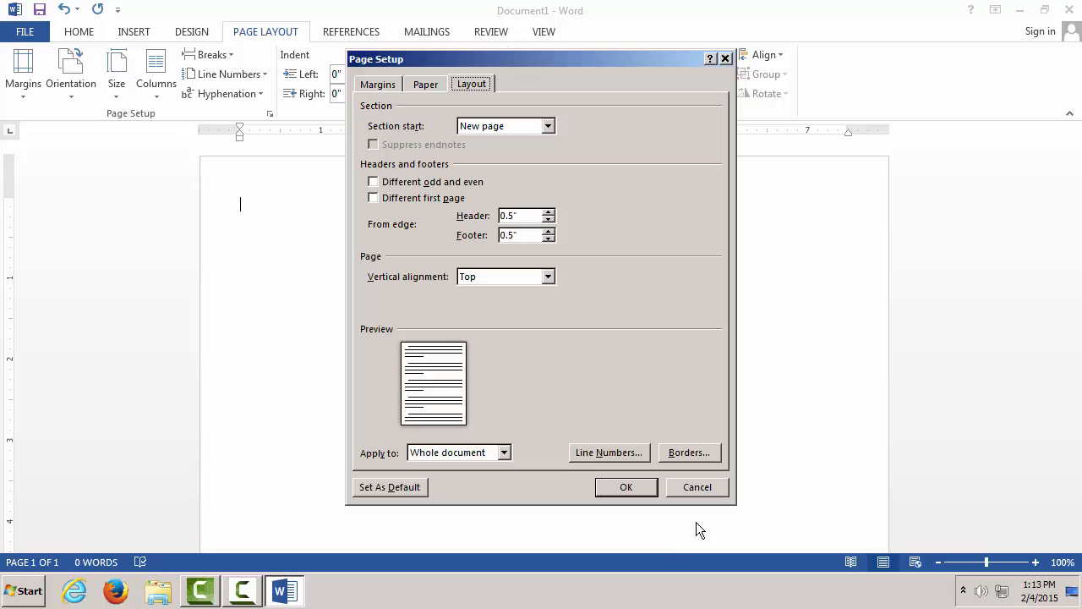
{"action": "left_click", "coordinate": [698, 486]}
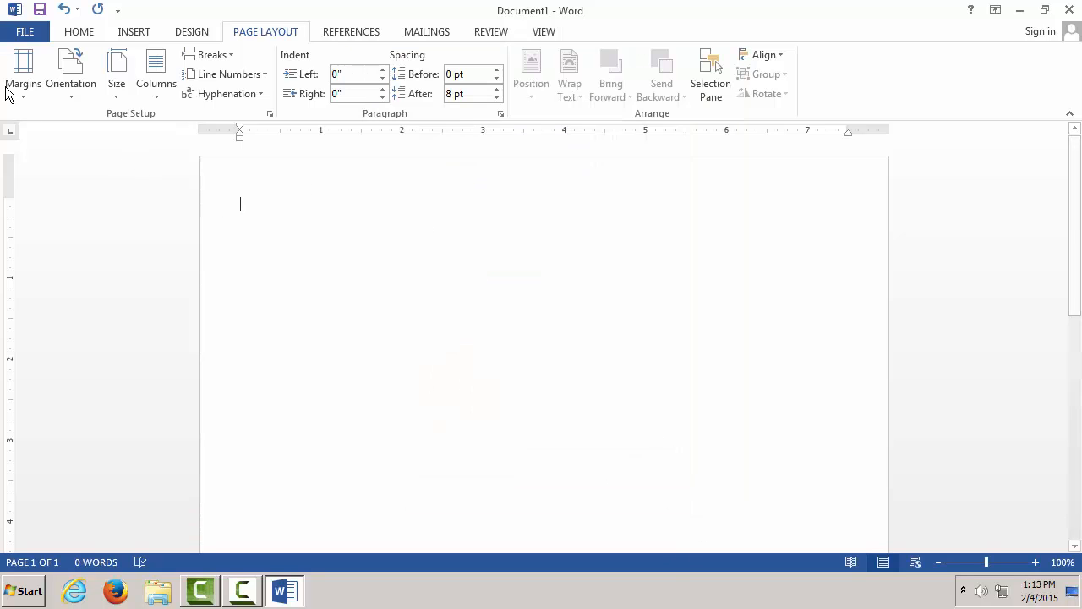
- Reapply the Narrow margin preset to the document
{"action": "left_click", "coordinate": [30, 90]}
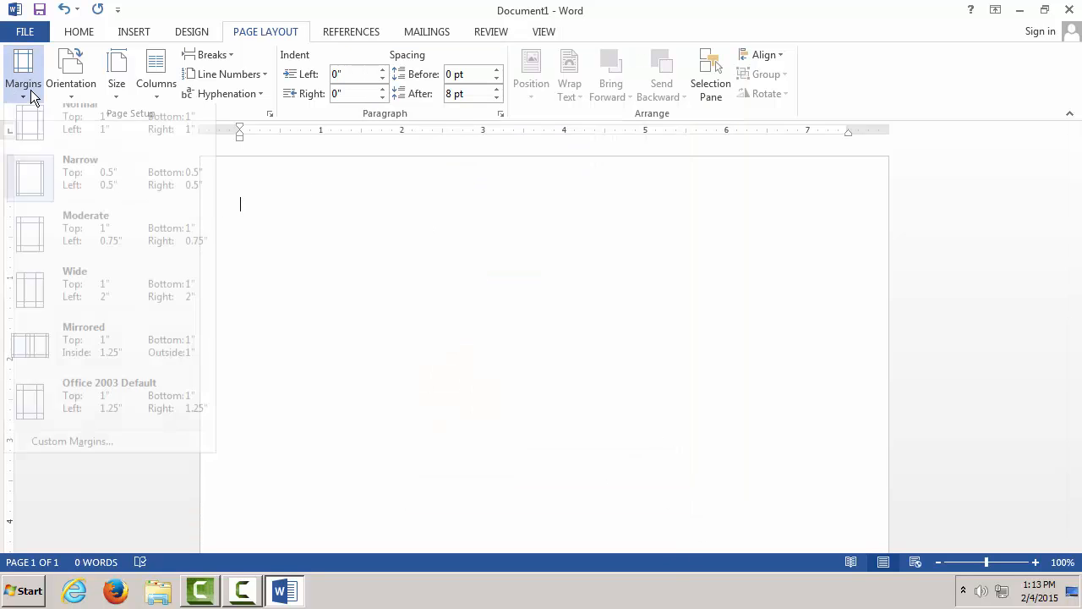
{"action": "left_click", "coordinate": [41, 182]}
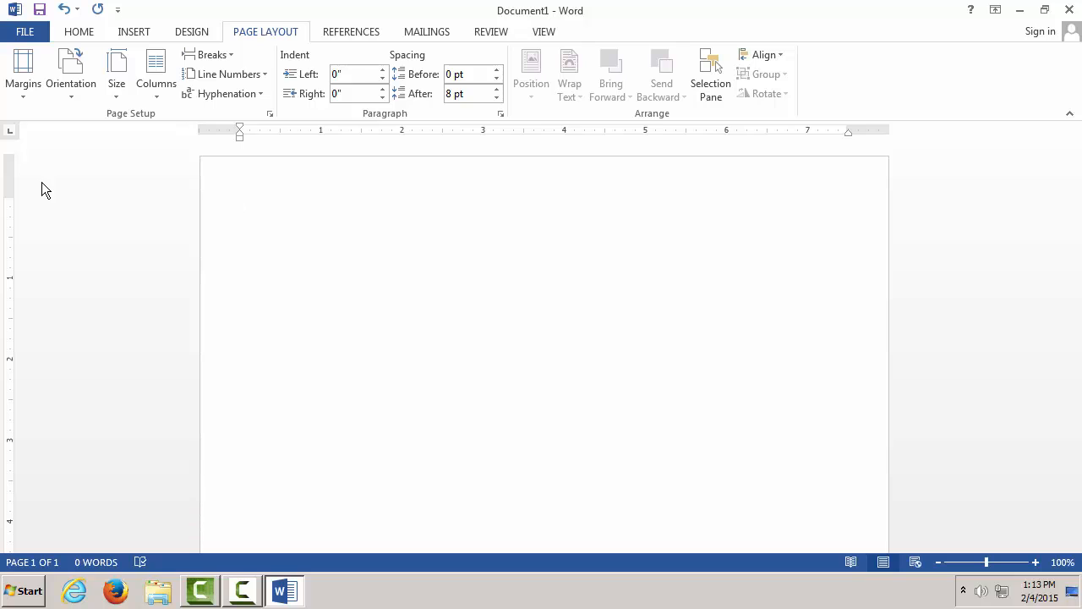
- Insert the collegeforkids JPEG picture from the Desktop into the document
{"action": "left_click", "coordinate": [135, 32]}
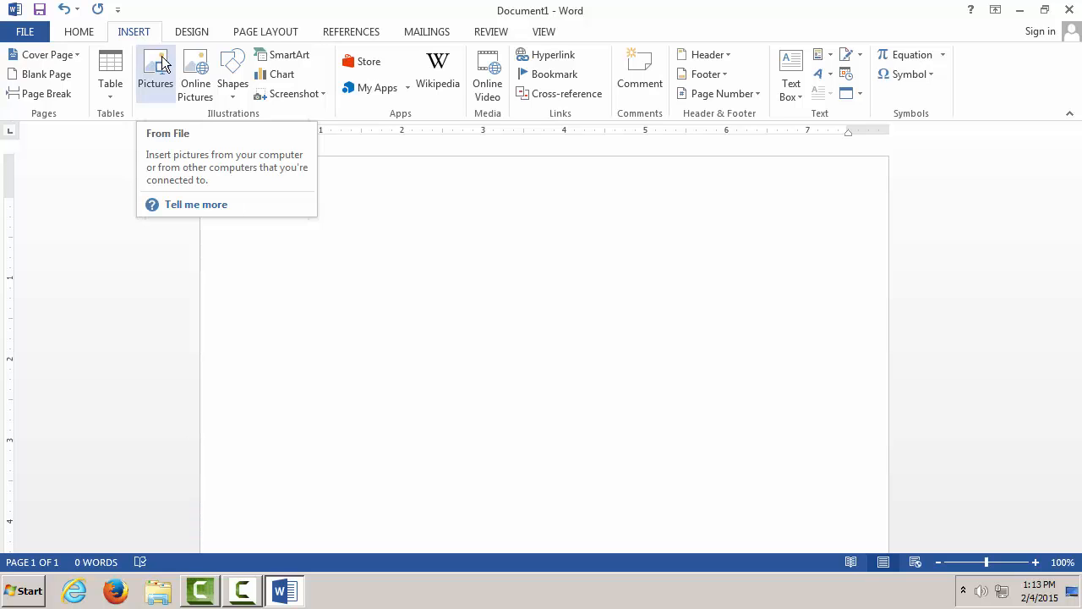
{"action": "left_click", "coordinate": [164, 64]}
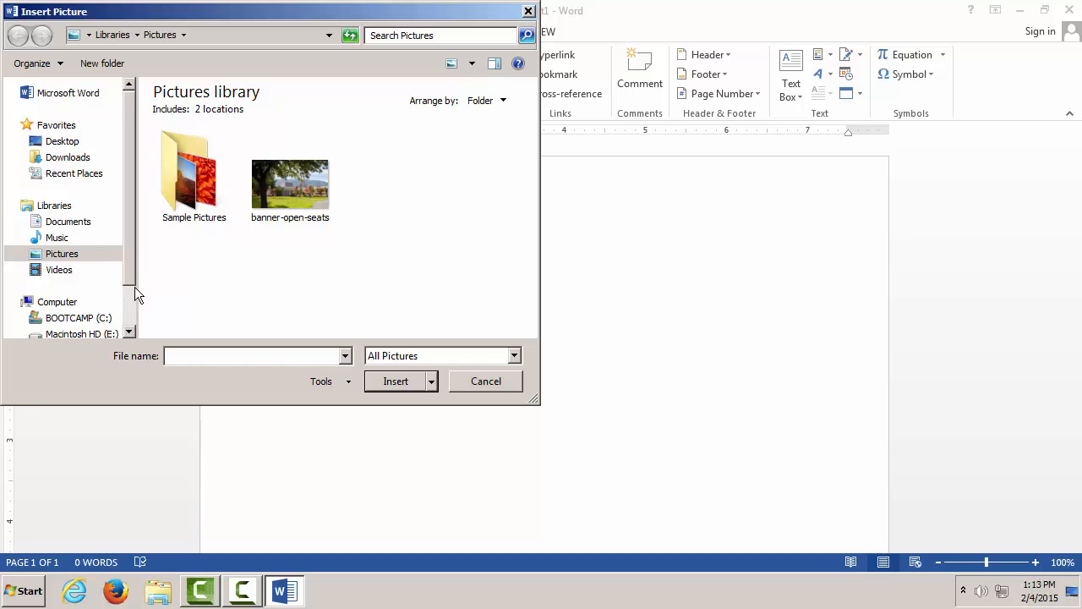
{"action": "left_click", "coordinate": [58, 142]}
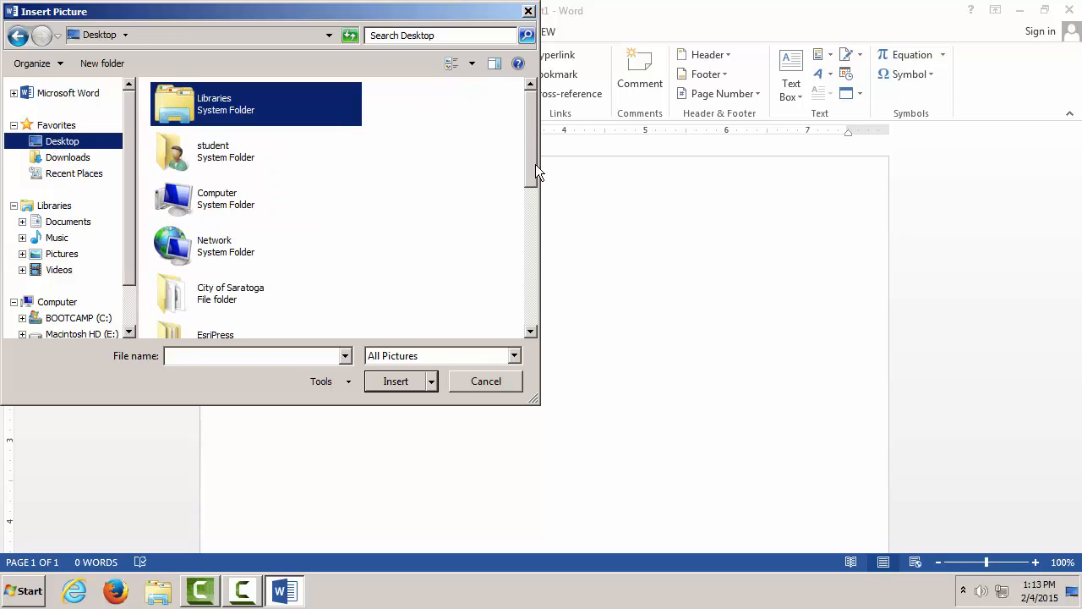
{"action": "left_click_drag", "start_coordinate": [529, 157], "coordinate": [542, 327]}
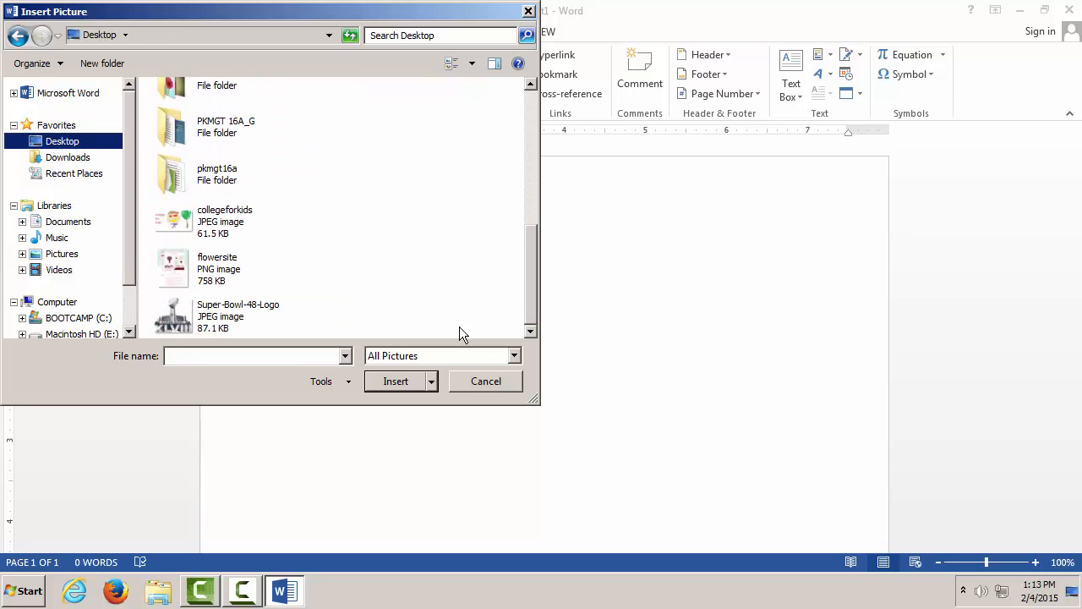
{"action": "left_click", "coordinate": [207, 230]}
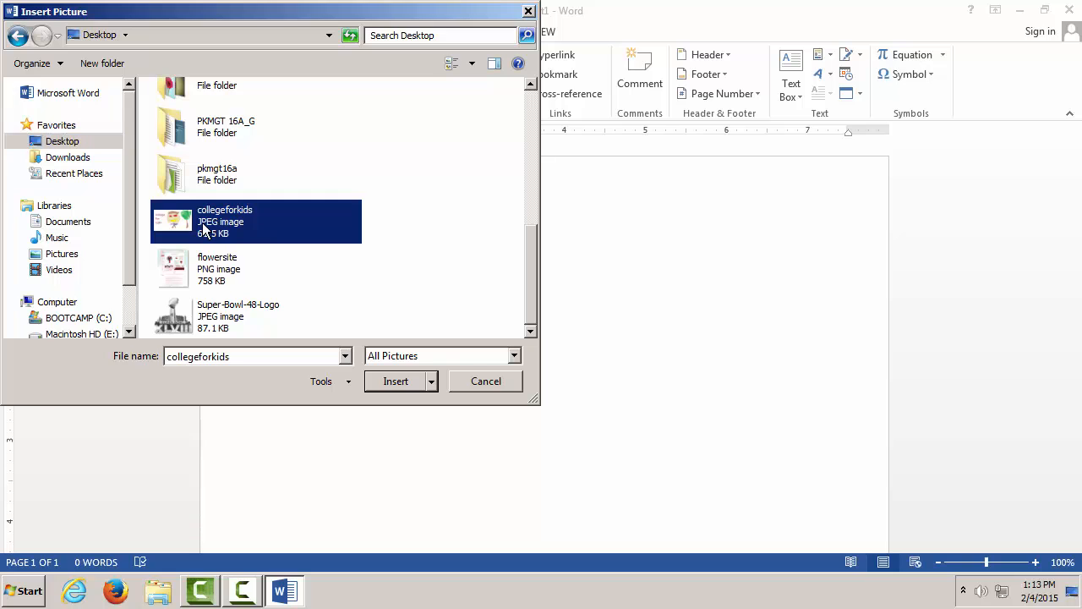
{"action": "left_click", "coordinate": [415, 384]}
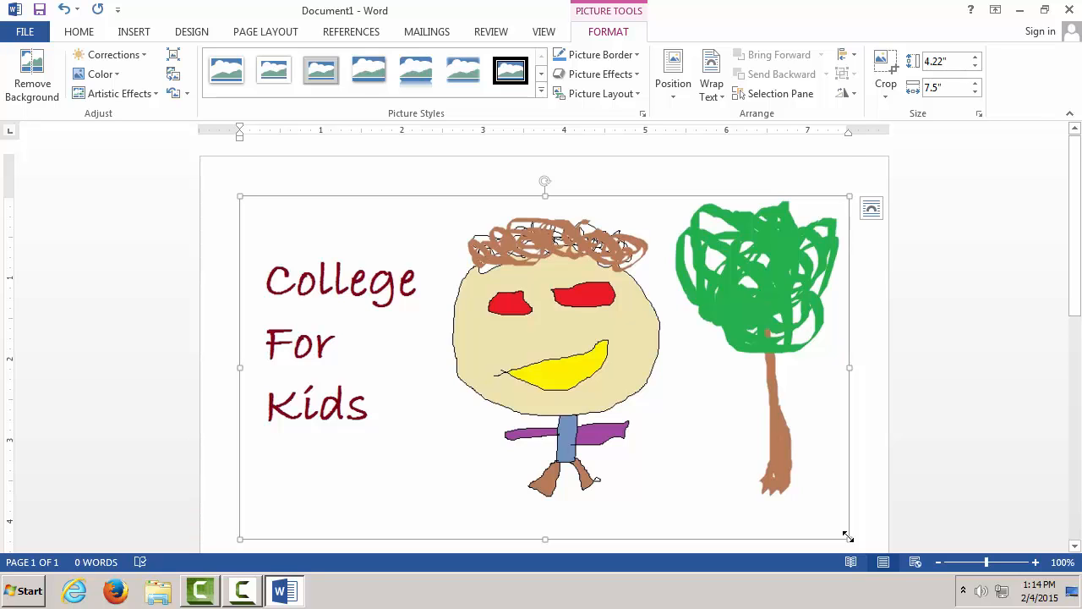
- Shrink the inserted picture proportionally to about 3" wide by 1.69" high
{"action": "left_click_drag", "start_coordinate": [847, 536], "coordinate": [483, 318]}
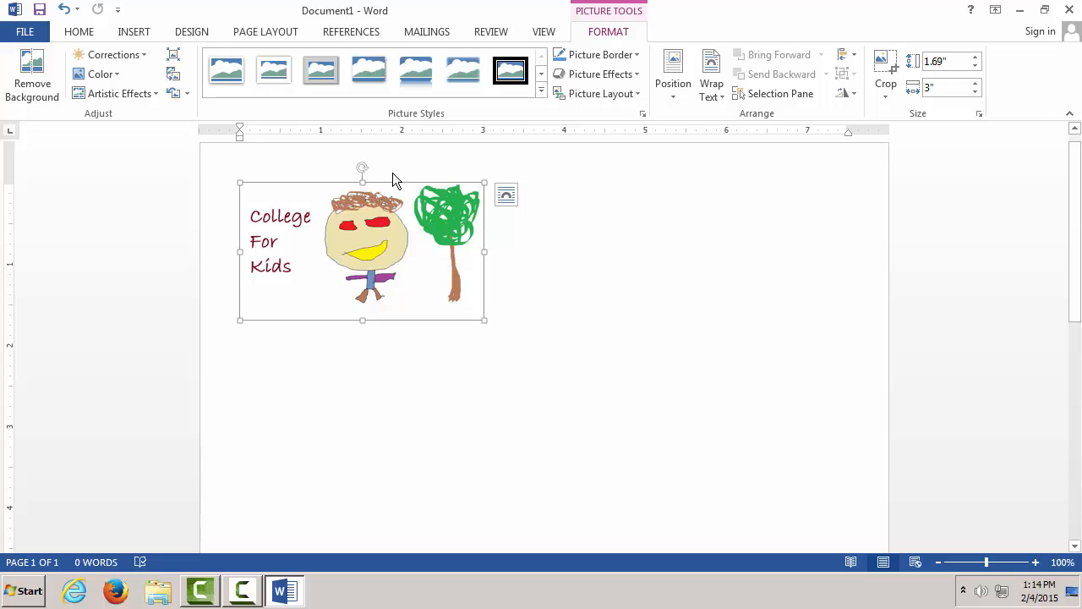
{"action": "left_click_drag", "start_coordinate": [406, 181], "coordinate": [430, 186]}
{"action": "left_click", "coordinate": [676, 82]}
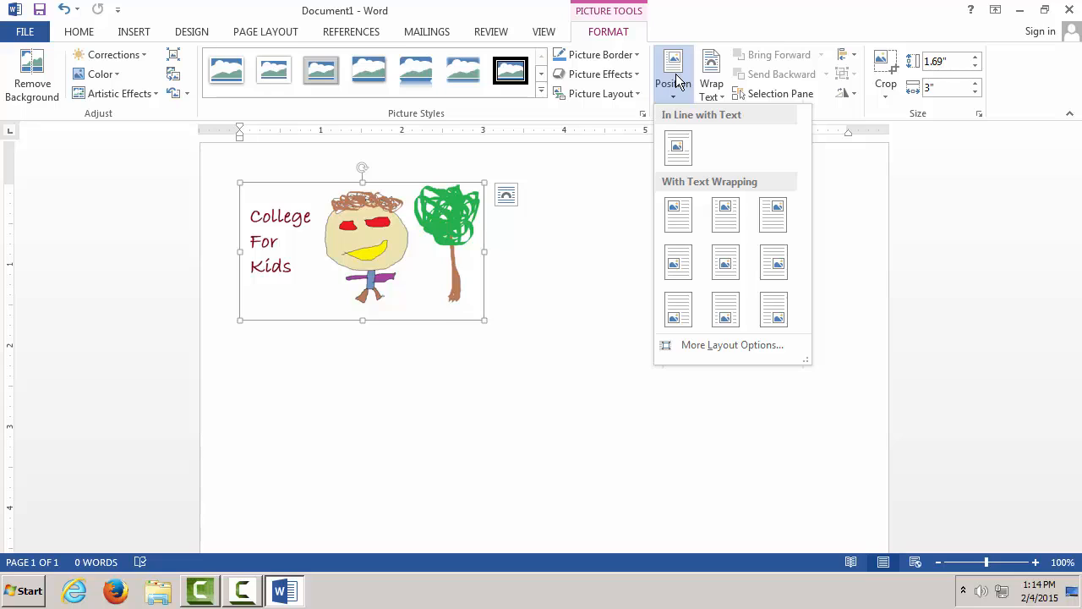
{"action": "left_click", "coordinate": [675, 80]}
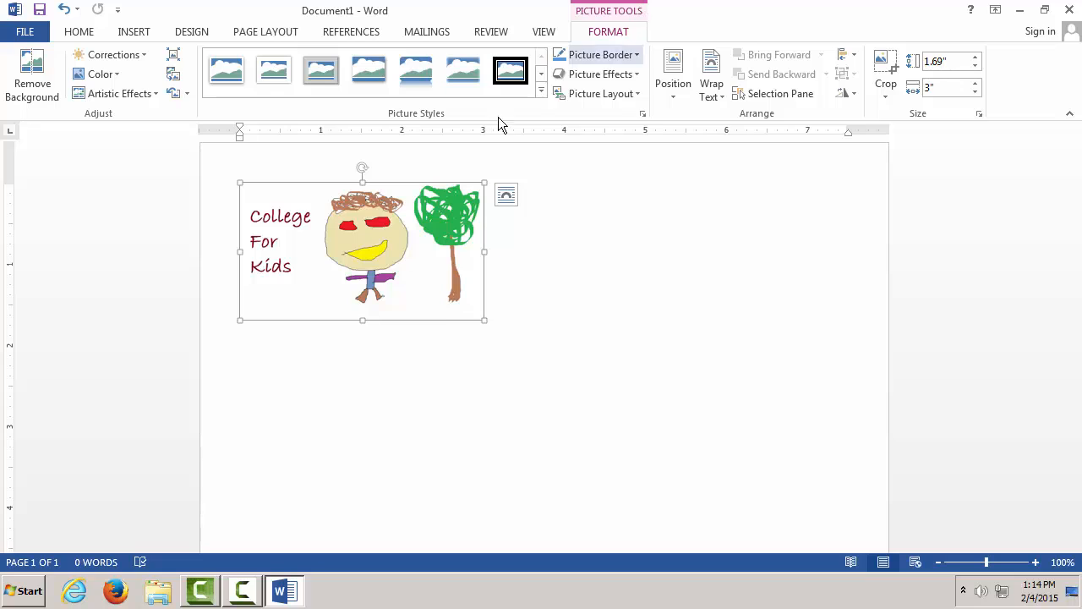
- Try a metallic rounded frame, a soft rounded rectangle and a straight white frame as the picture's style
{"action": "left_click", "coordinate": [542, 90]}
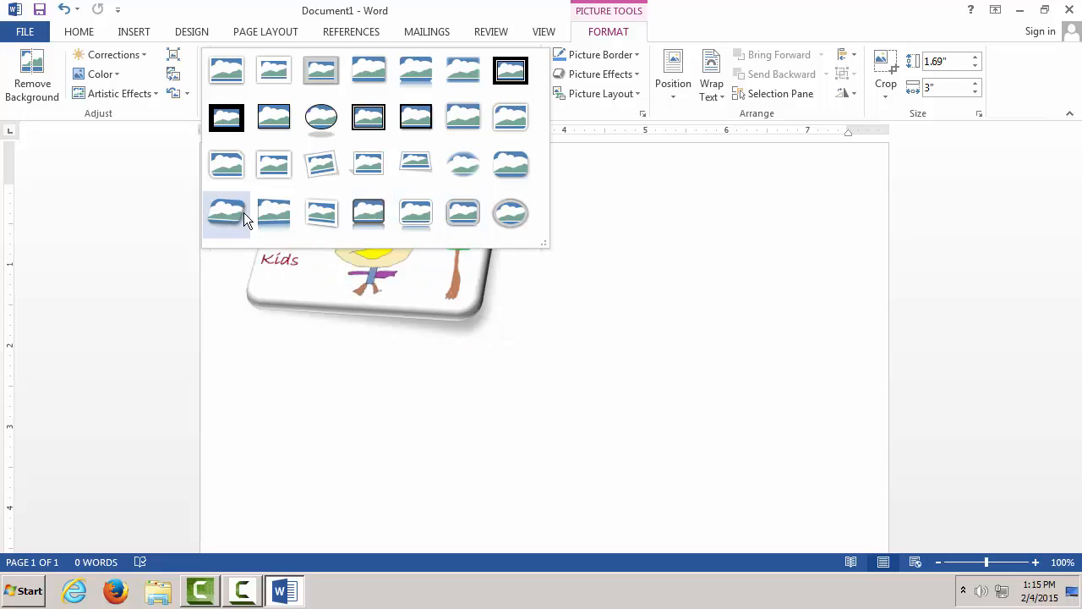
{"action": "left_click", "coordinate": [460, 216]}
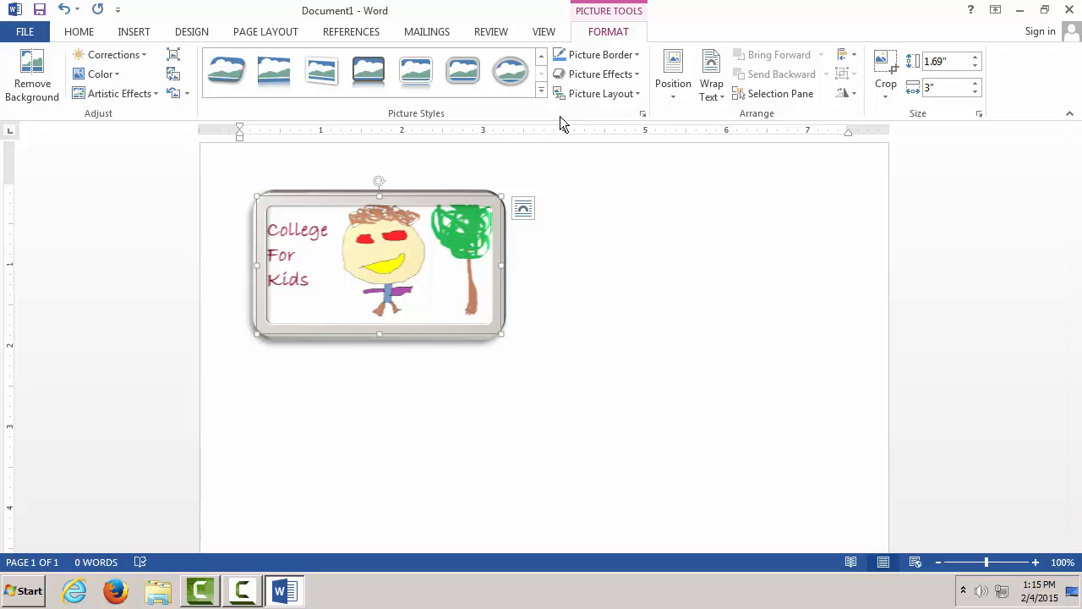
{"action": "left_click", "coordinate": [541, 93]}
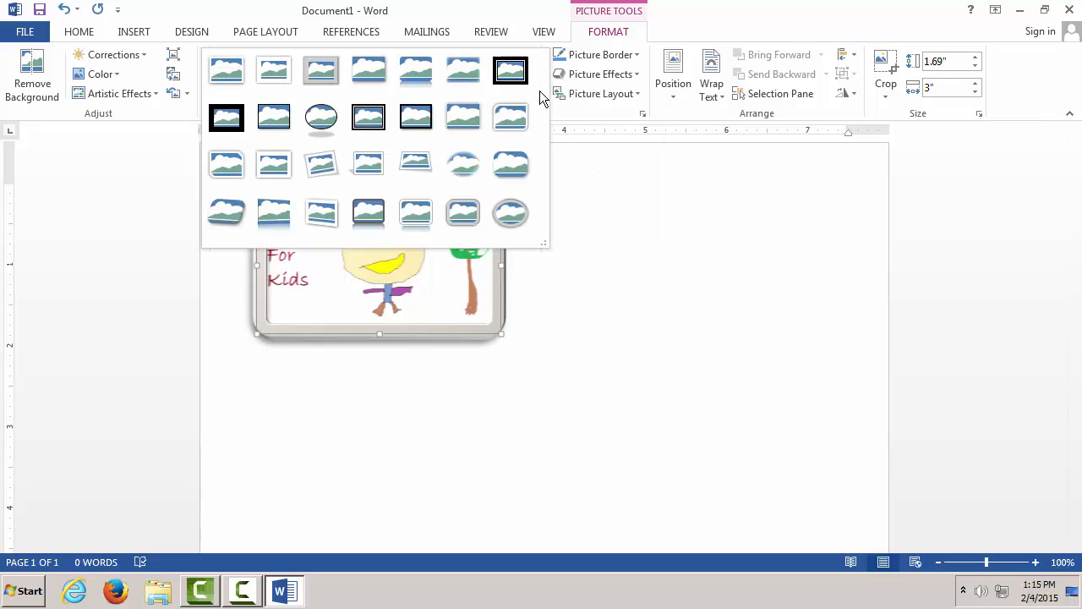
{"action": "left_click", "coordinate": [499, 162]}
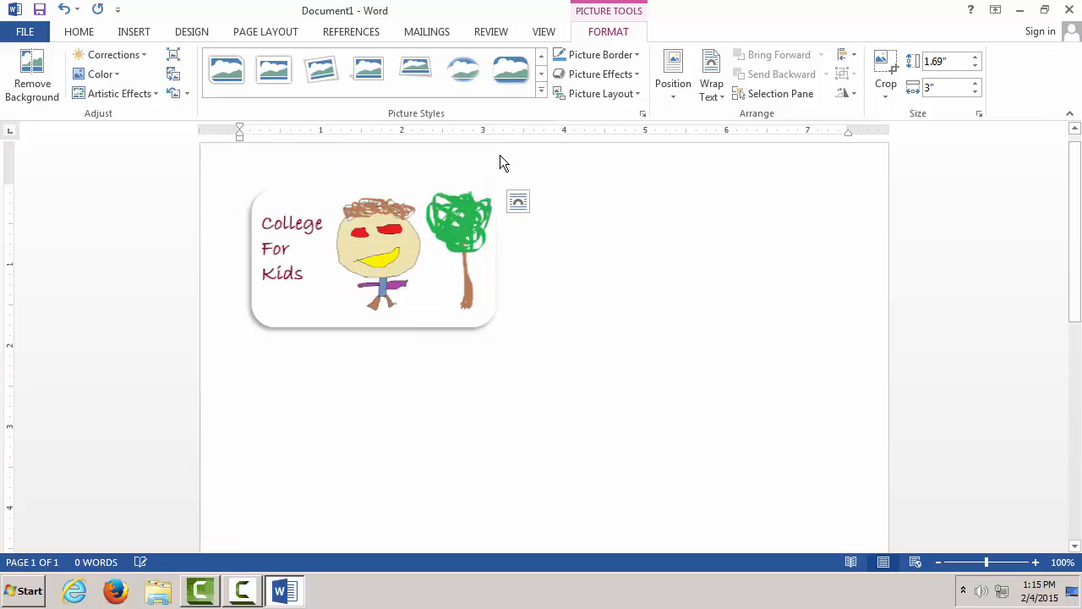
{"action": "left_click", "coordinate": [541, 91]}
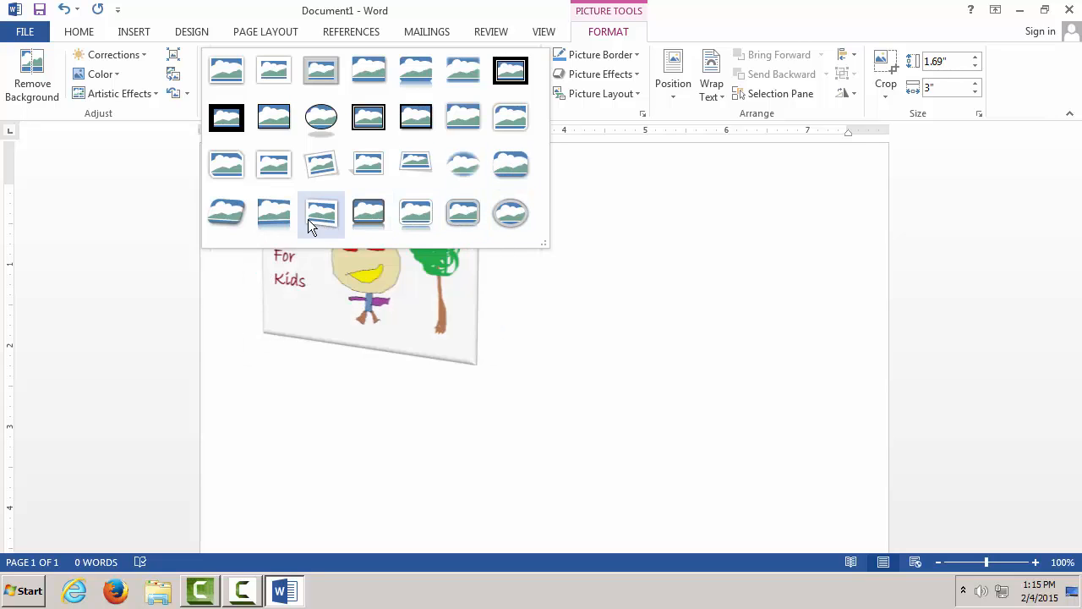
{"action": "left_click", "coordinate": [279, 164]}
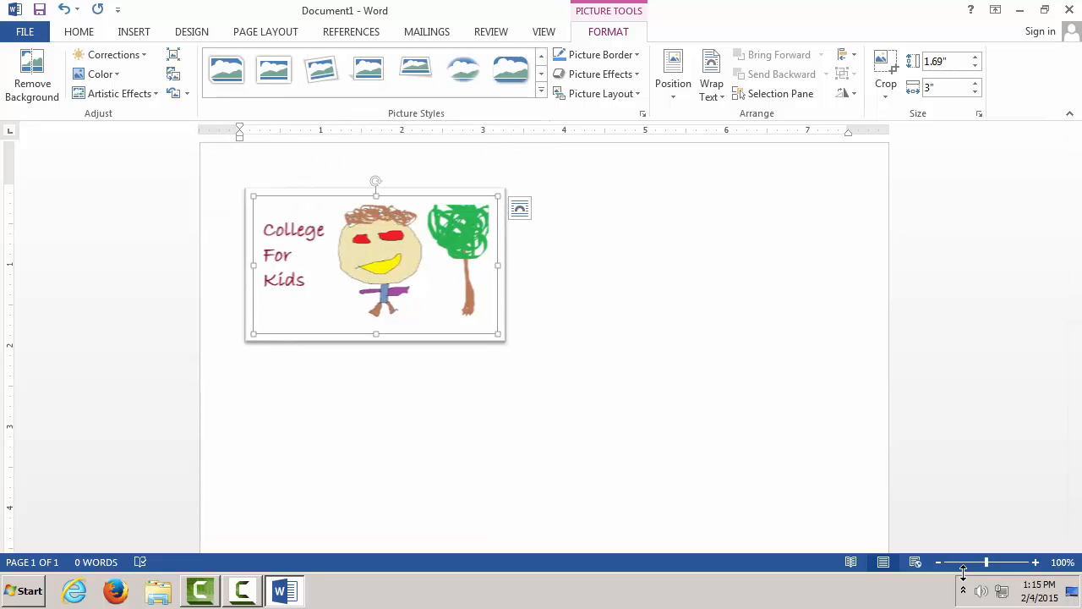
- Enlarge the picture to about 3.19" wide by 1.8" high and give it the tilted white frame style
{"action": "mouse_move", "coordinate": [988, 566]}
{"action": "left_mouse_down"}
{"action": "mouse_move", "coordinate": [997, 567]}
{"action": "mouse_move", "coordinate": [976, 563]}
{"action": "left_mouse_up"}
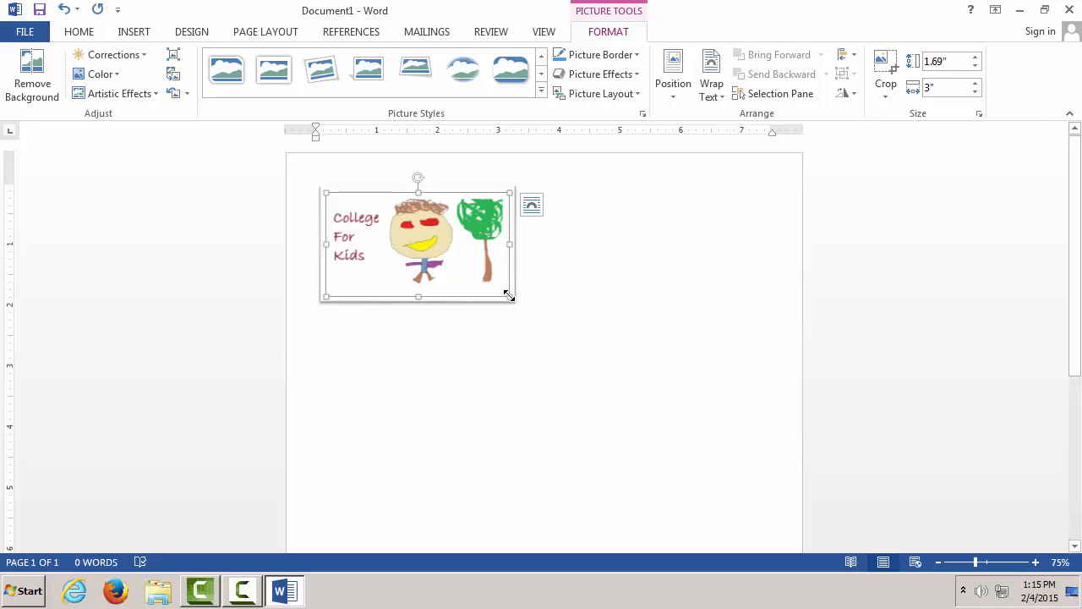
{"action": "mouse_move", "coordinate": [508, 295]}
{"action": "left_mouse_down"}
{"action": "mouse_move", "coordinate": [633, 386]}
{"action": "mouse_move", "coordinate": [657, 392]}
{"action": "mouse_move", "coordinate": [642, 363]}
{"action": "mouse_move", "coordinate": [520, 286]}
{"action": "left_mouse_up"}
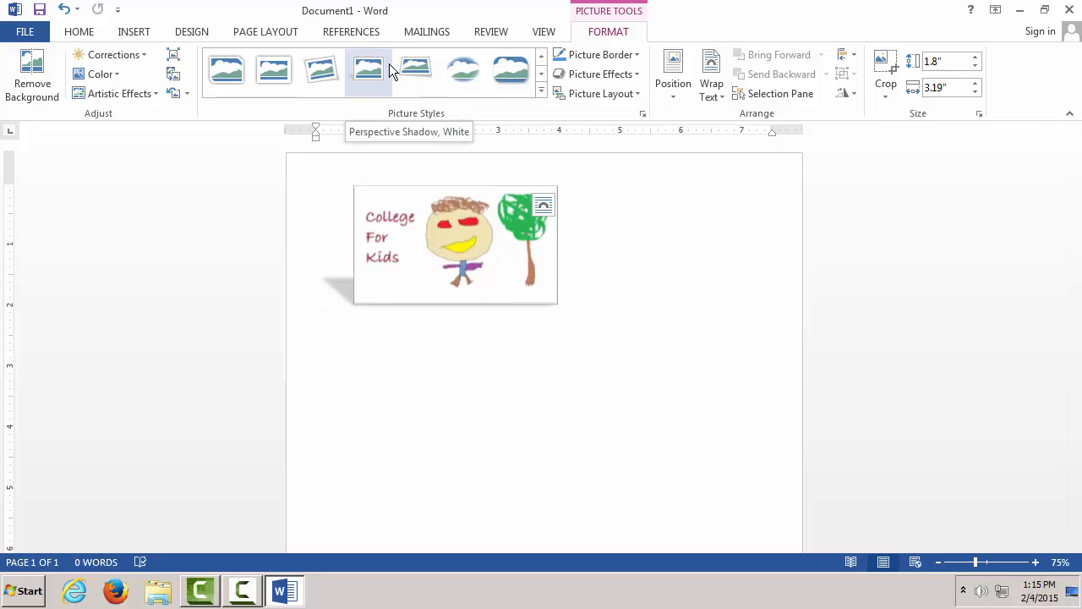
{"action": "left_click", "coordinate": [336, 68]}
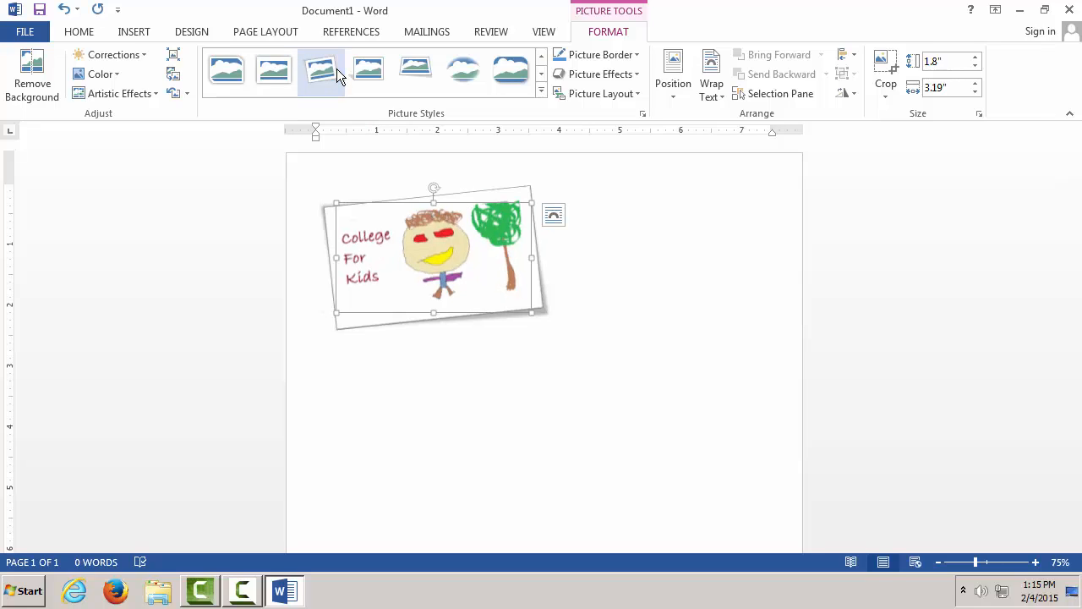
{"action": "left_click", "coordinate": [174, 93]}
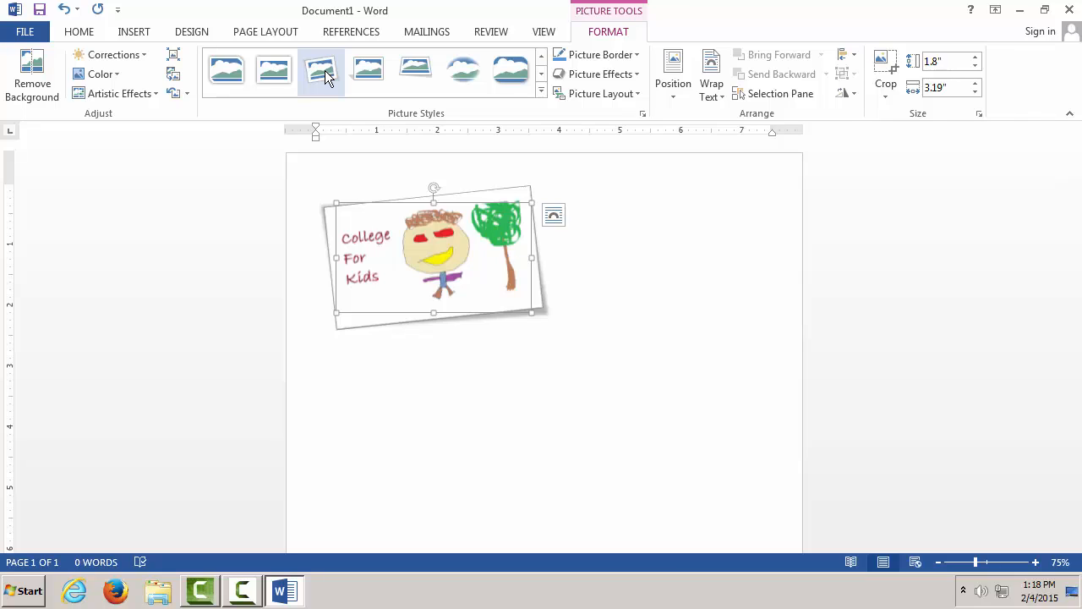
{"action": "left_click", "coordinate": [611, 258]}
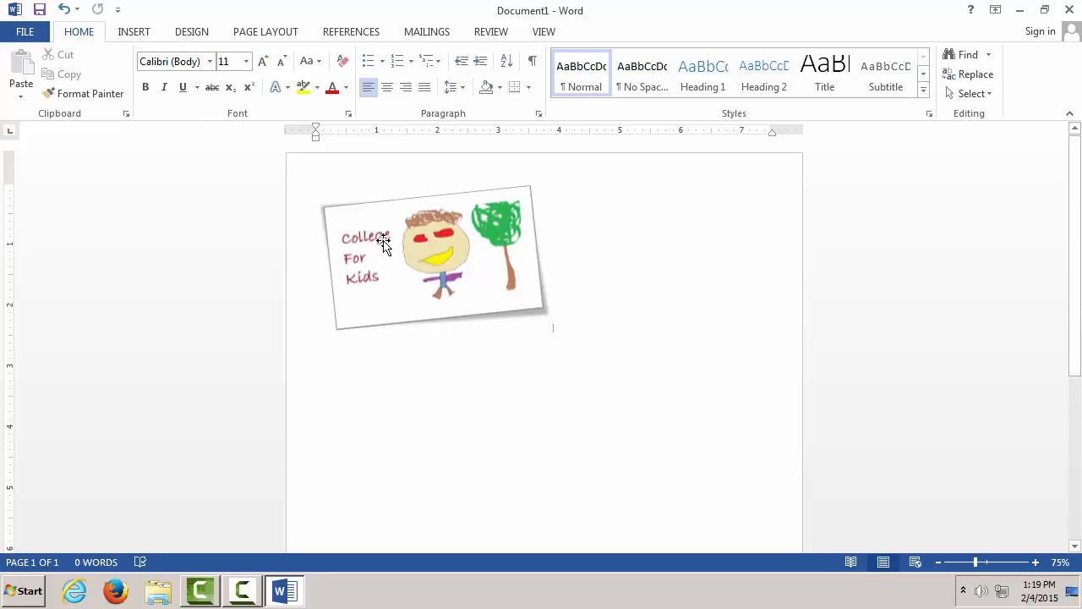
- Insert a Simple Text Box and place it to the right of the picture, level with its upper part
{"action": "left_click", "coordinate": [132, 32]}
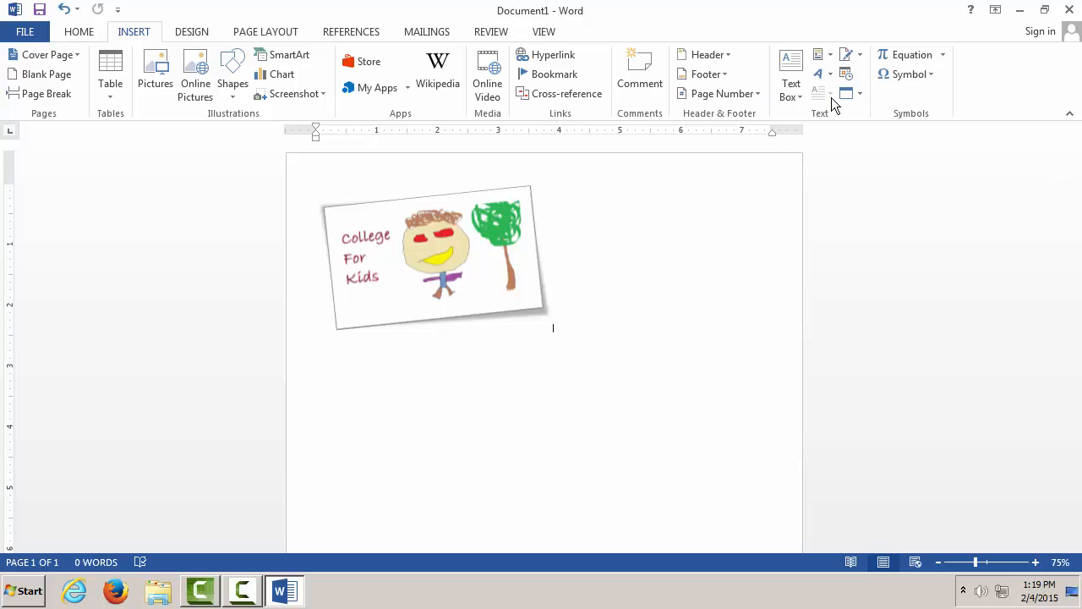
{"action": "left_click", "coordinate": [793, 60]}
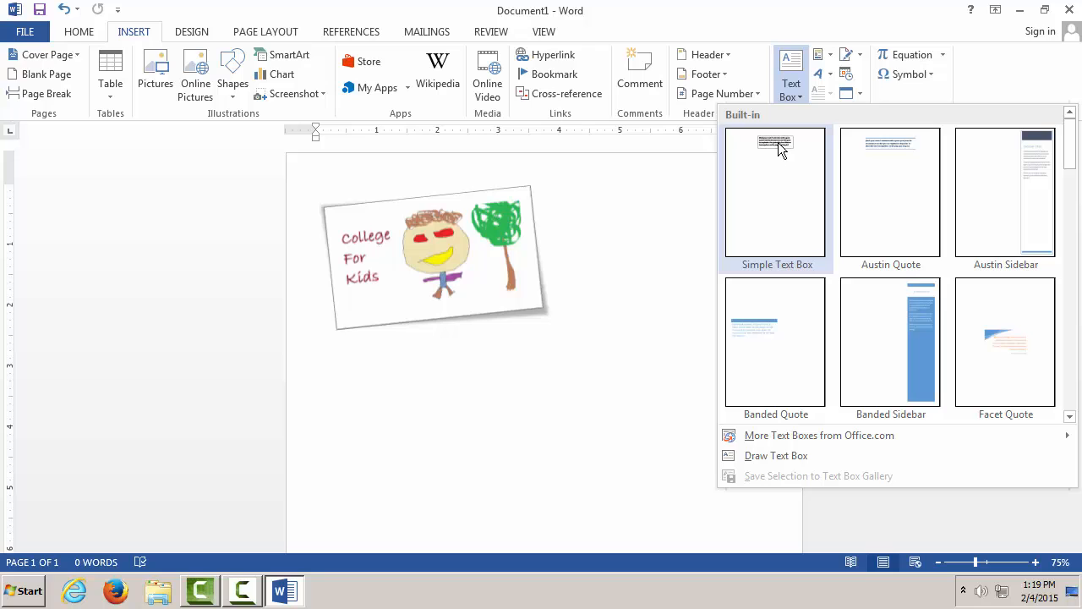
{"action": "left_click", "coordinate": [780, 147]}
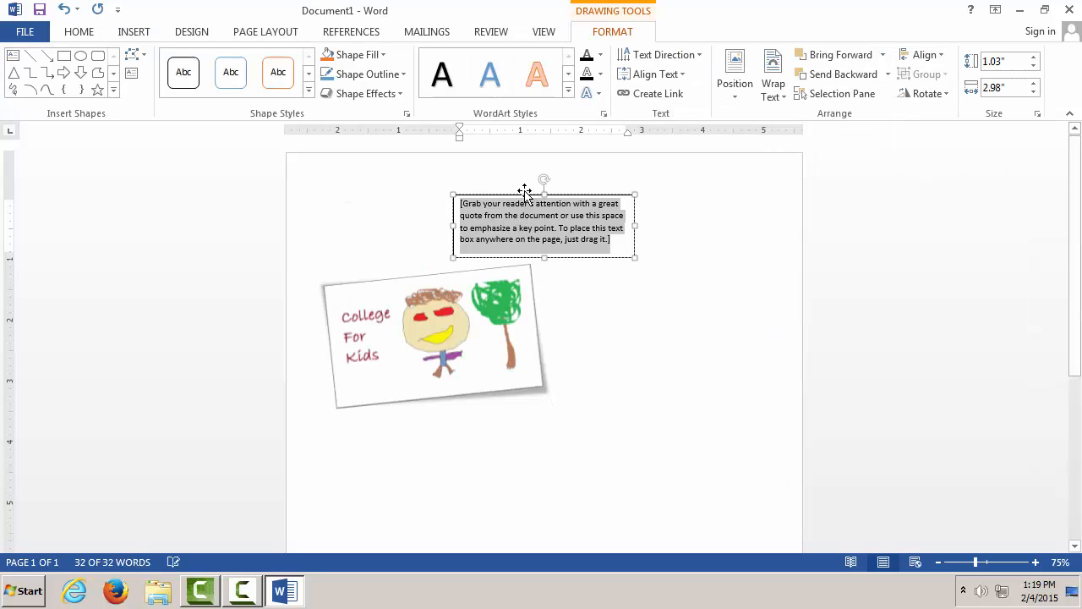
{"action": "left_click", "coordinate": [471, 195]}
{"action": "left_click_drag", "start_coordinate": [470, 194], "coordinate": [584, 195]}
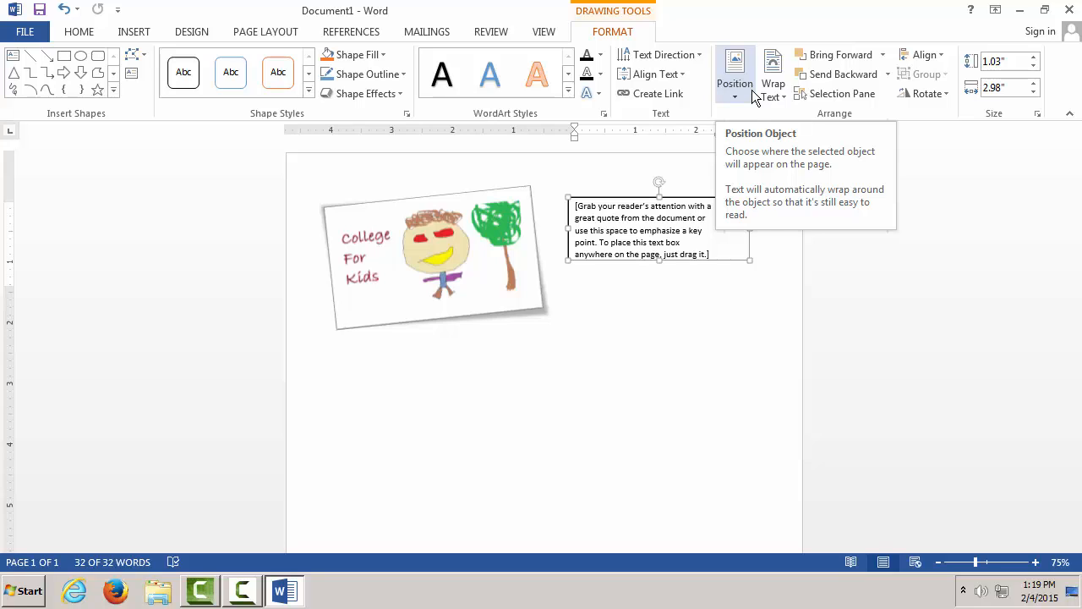
- Replace the text box placeholder with three lines: "Coming Summer", "2015" and "West Valley College"
{"action": "left_click", "coordinate": [711, 253]}
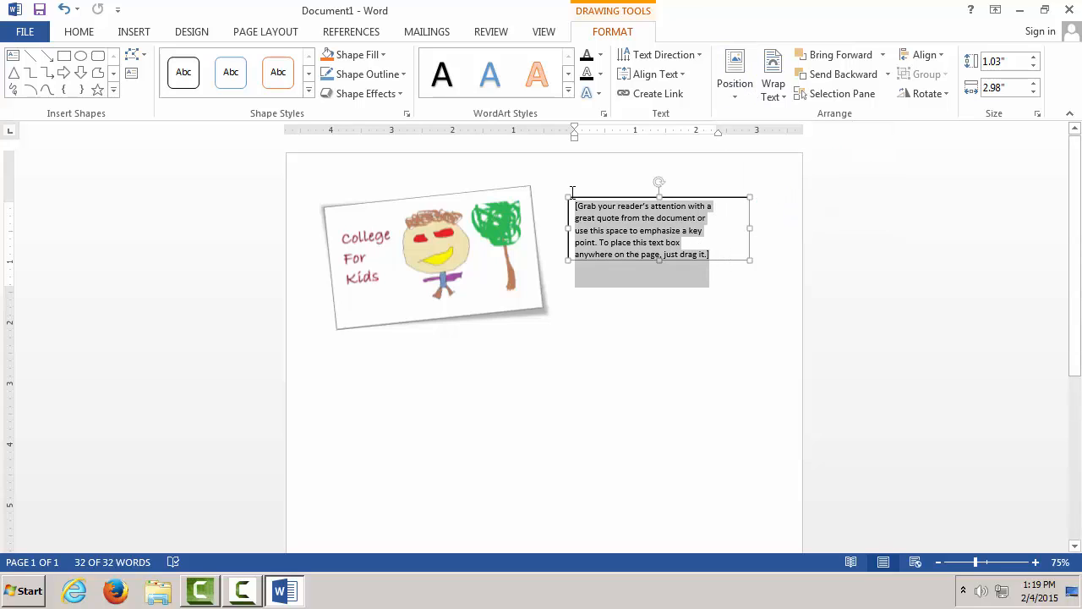
{"action": "type", "text": "Comi"}
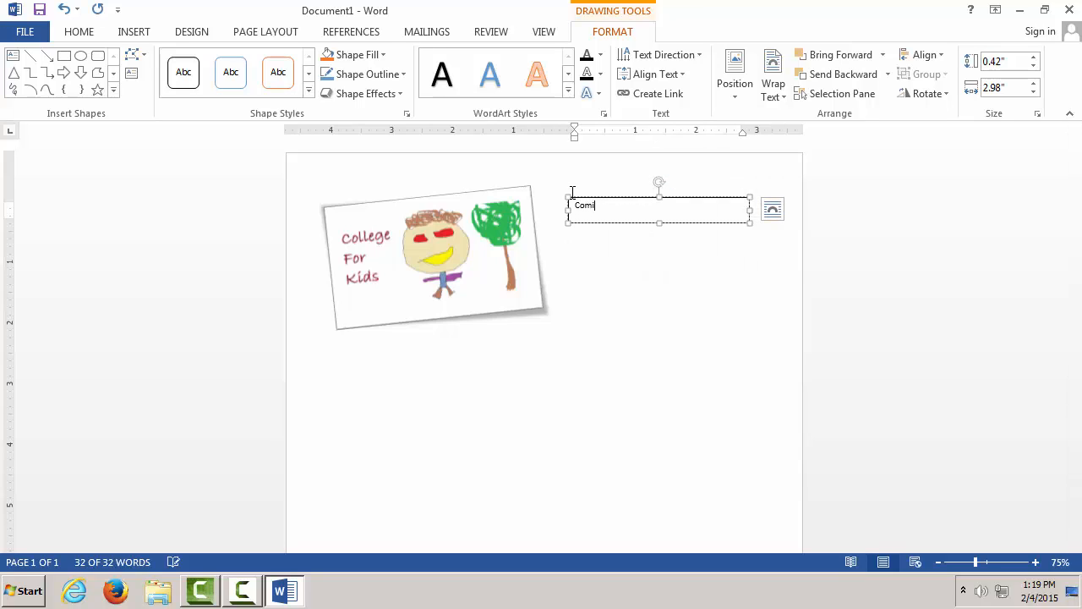
{"action": "type", "text": "ng Summer"}
{"action": "key", "text": "Return"}
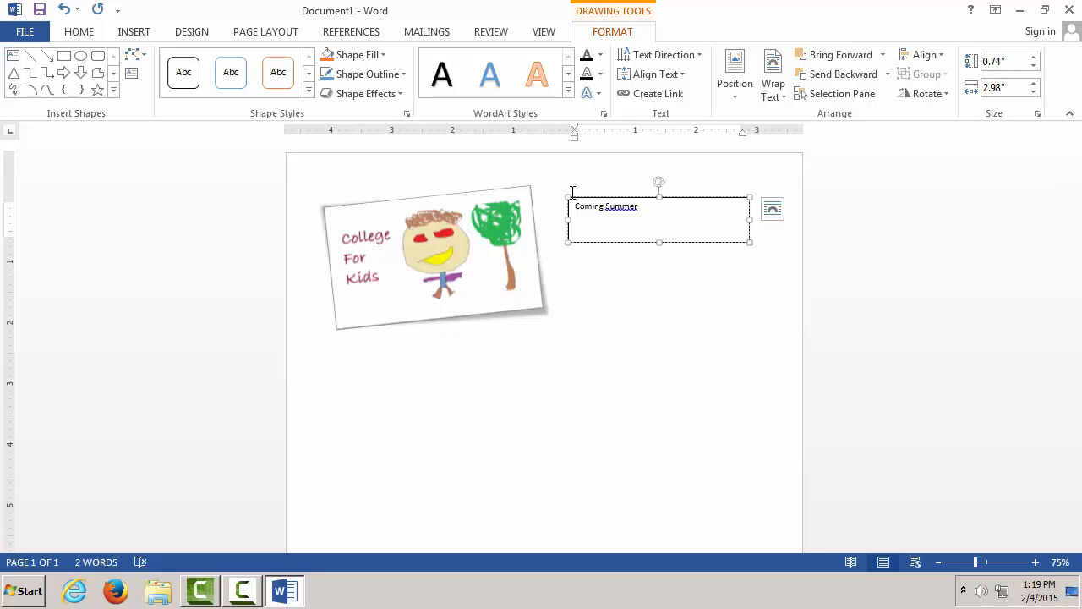
{"action": "type", "text": "2015"}
{"action": "key", "text": "Return"}
{"action": "type", "text": "Wes"}
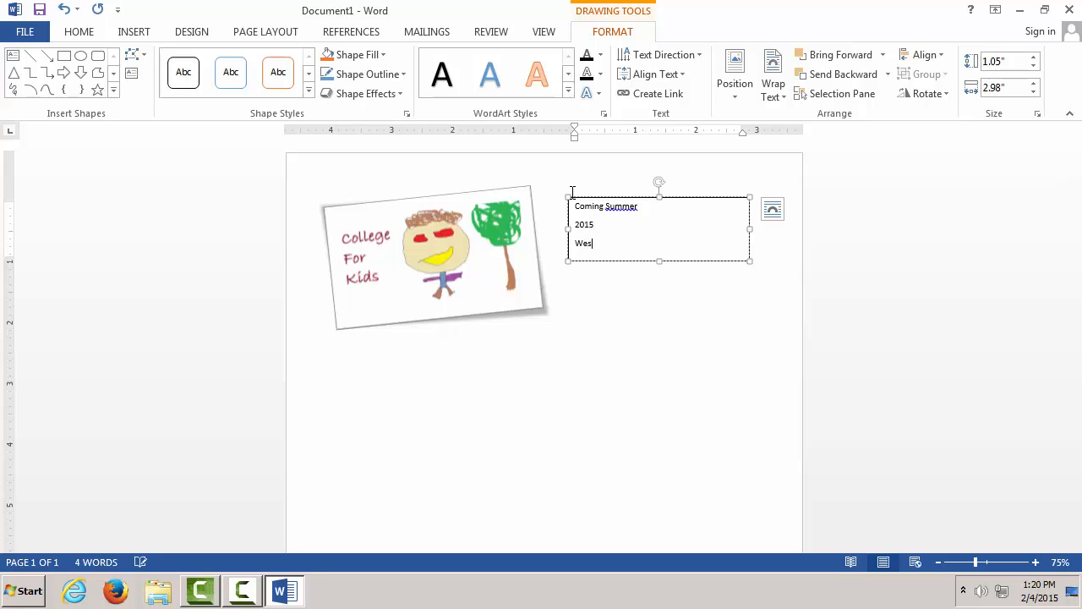
{"action": "type", "text": "t Valley College"}
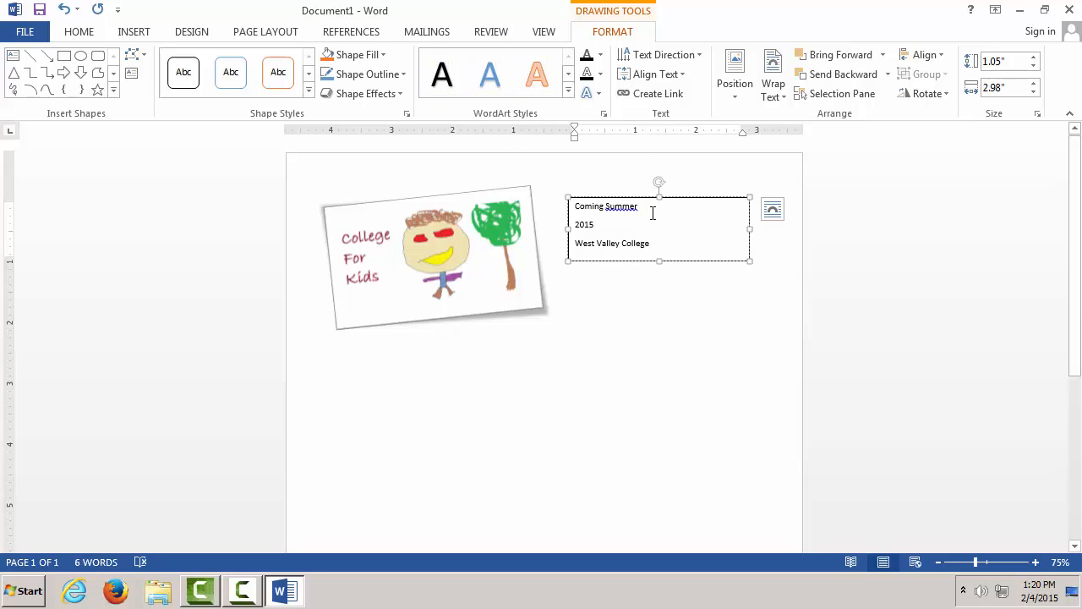
- Apply the gold outlined WordArt style to "Coming Summer" in the text box and set its font size to 28
{"action": "left_click_drag", "start_coordinate": [646, 210], "coordinate": [575, 210]}
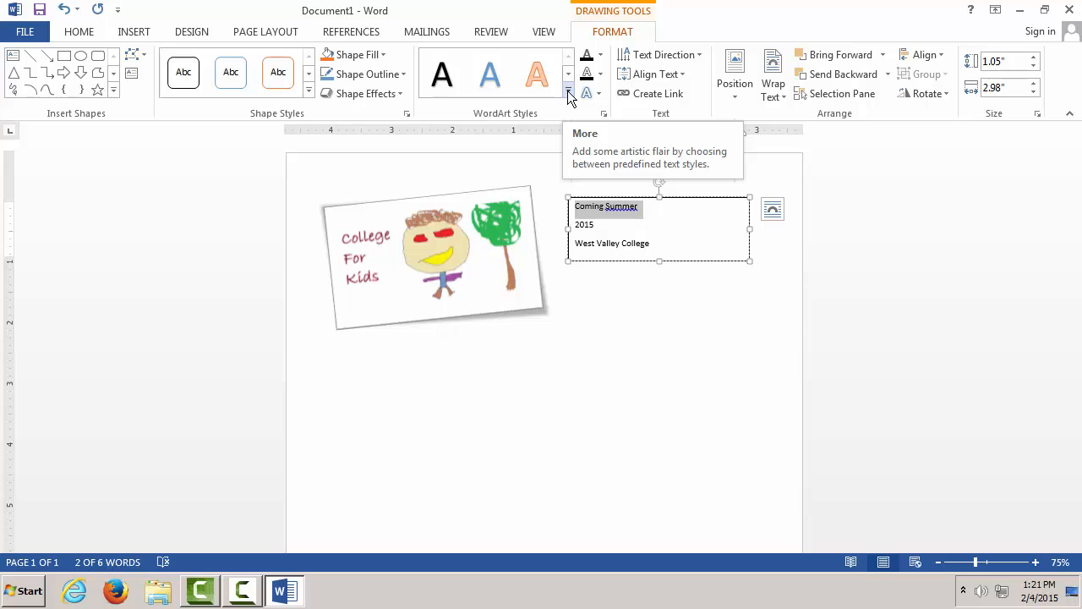
{"action": "left_click", "coordinate": [567, 91]}
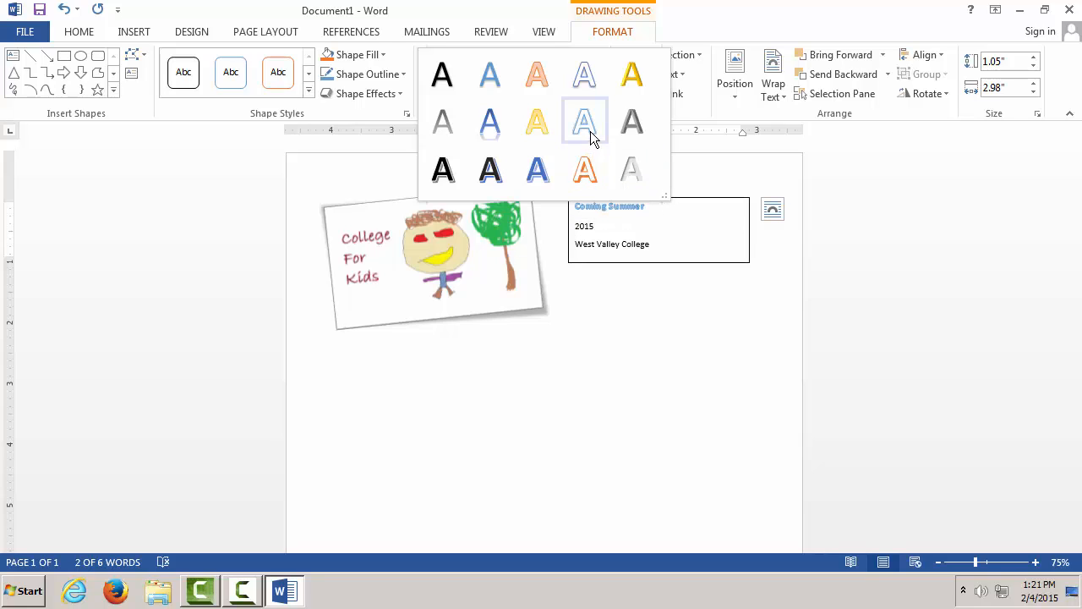
{"action": "left_click", "coordinate": [542, 133]}
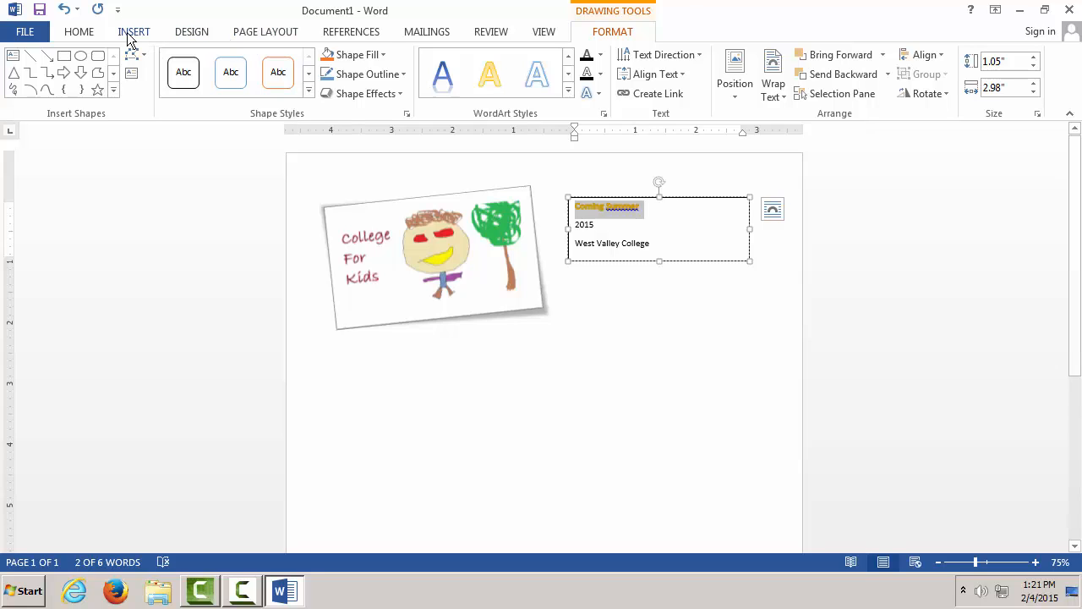
{"action": "left_click", "coordinate": [73, 32]}
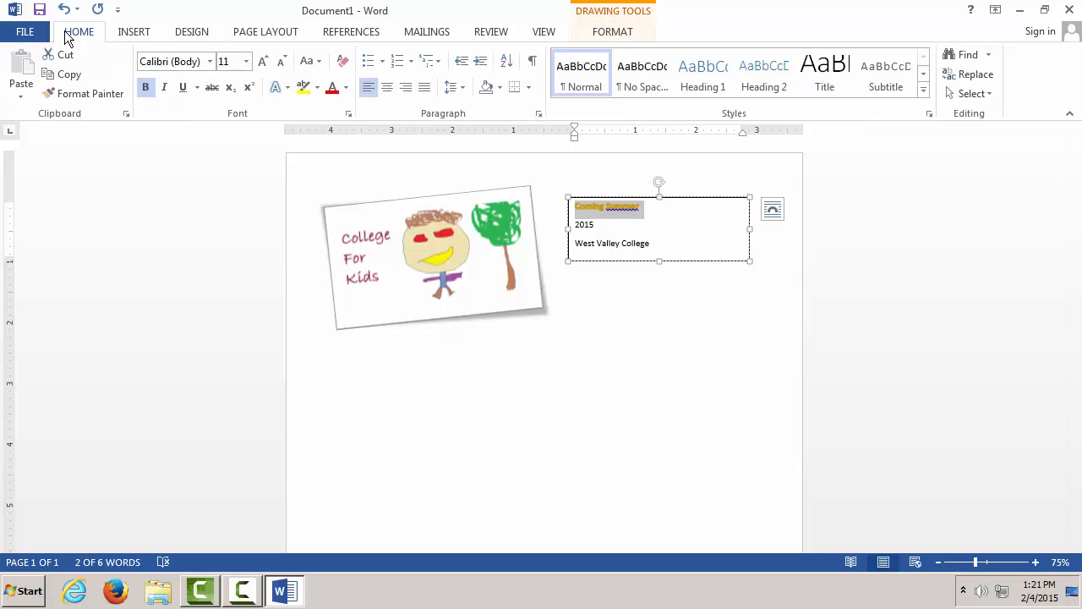
{"action": "left_click", "coordinate": [246, 65]}
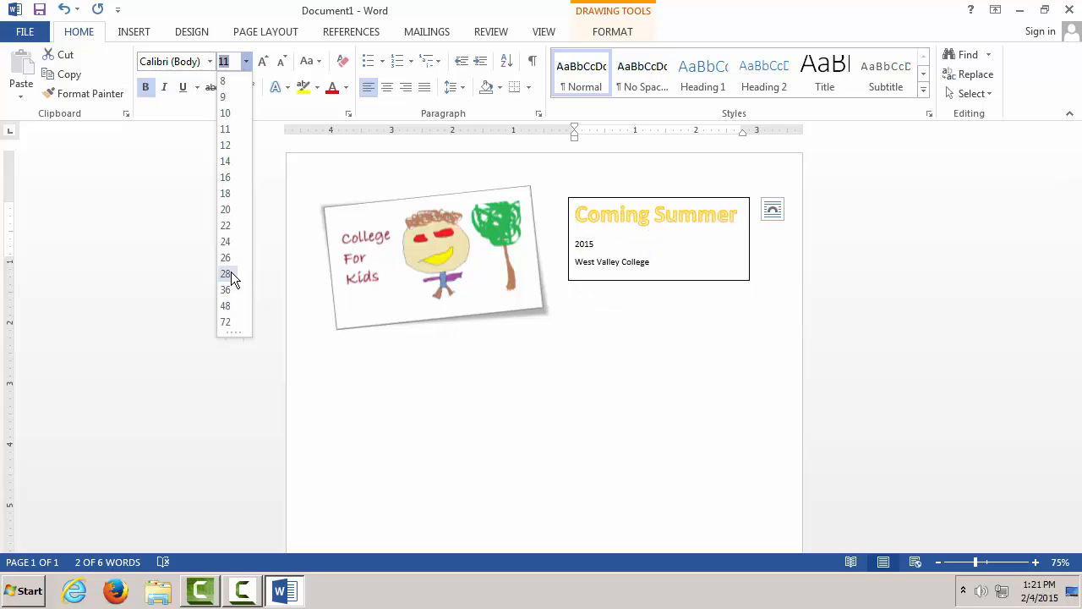
{"action": "key", "text": "Escape"}
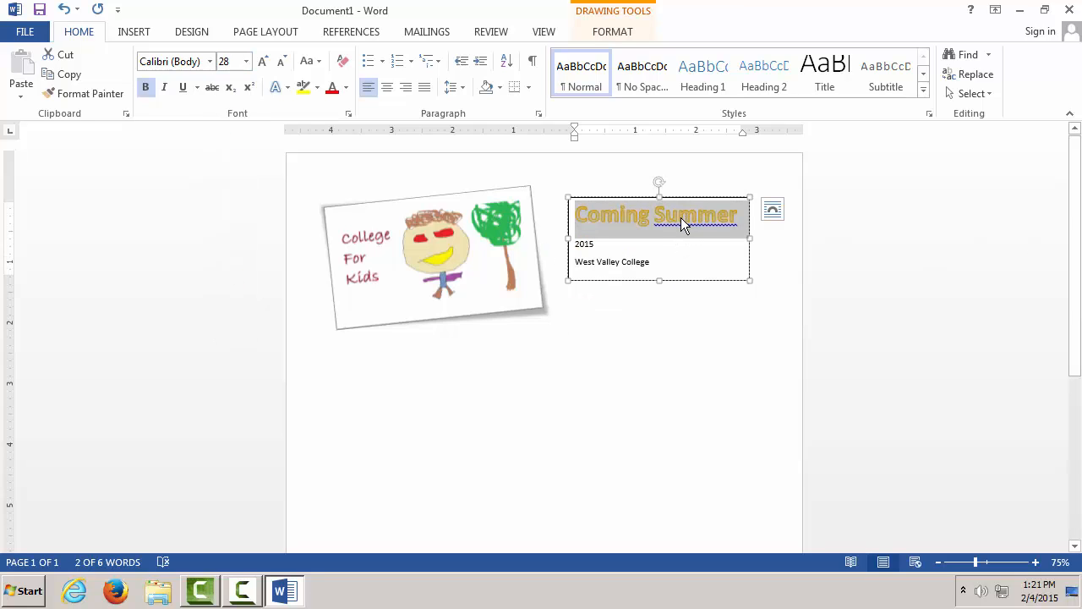
- Apply the blue WordArt style with a reflection to "2015" in the text box and set its font size to 24
{"action": "left_click", "coordinate": [680, 217]}
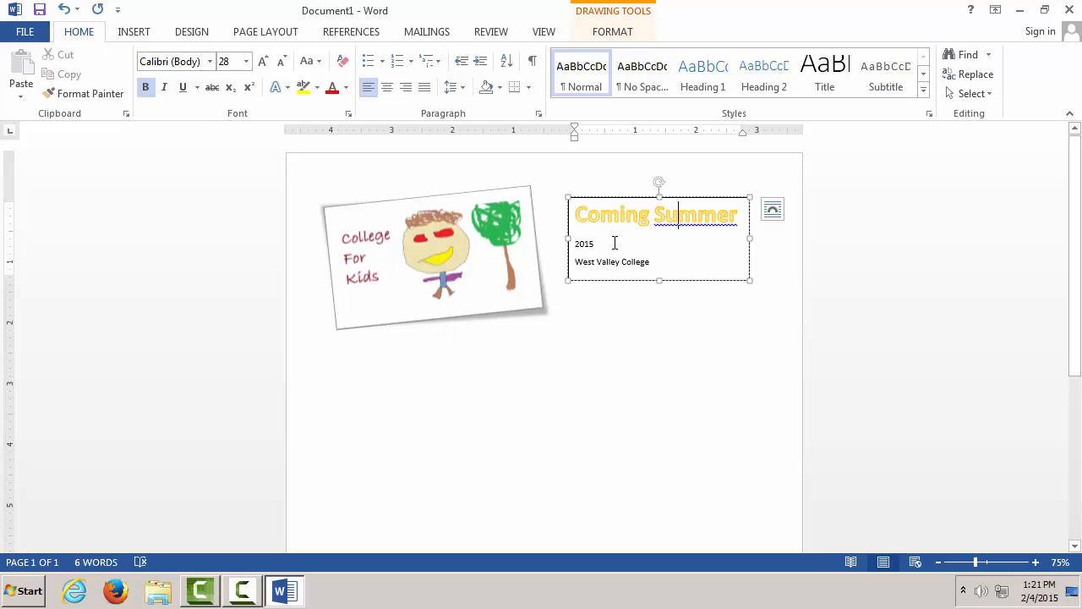
{"action": "left_click_drag", "start_coordinate": [614, 243], "coordinate": [575, 244]}
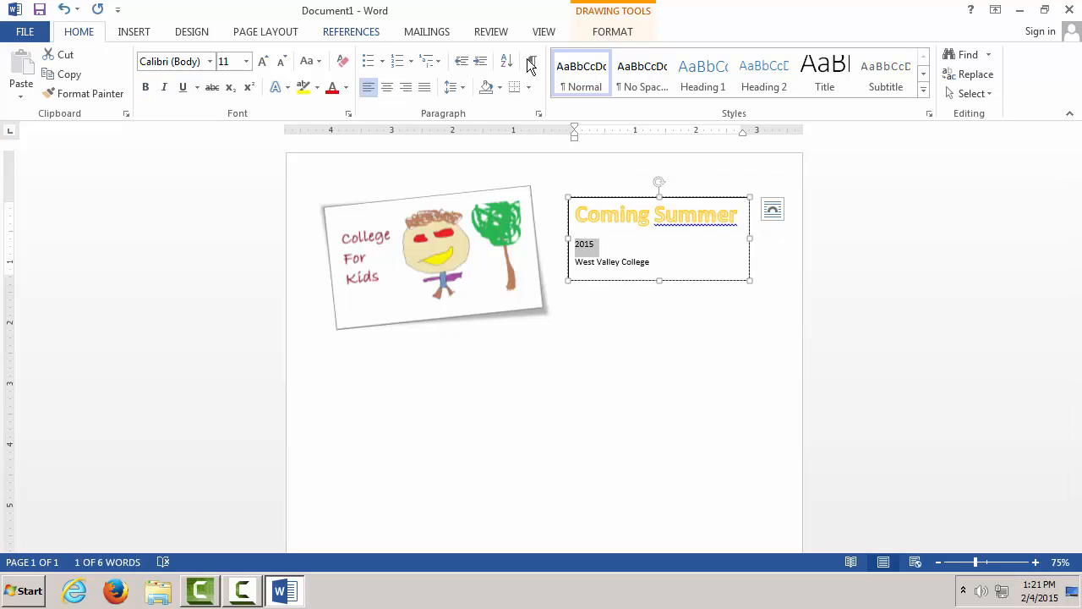
{"action": "left_click", "coordinate": [614, 30]}
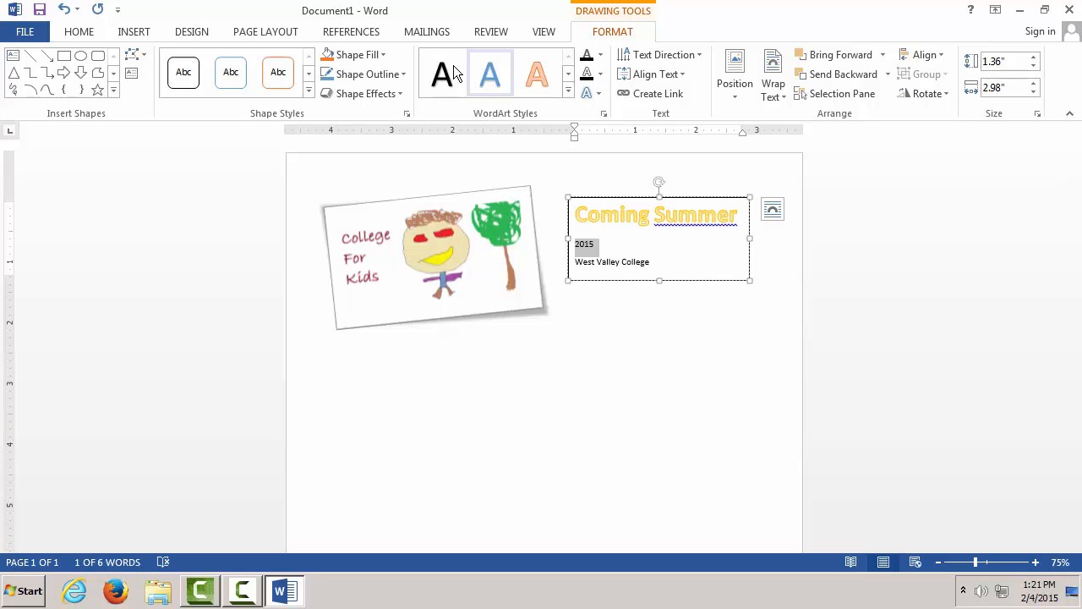
{"action": "left_click", "coordinate": [571, 90]}
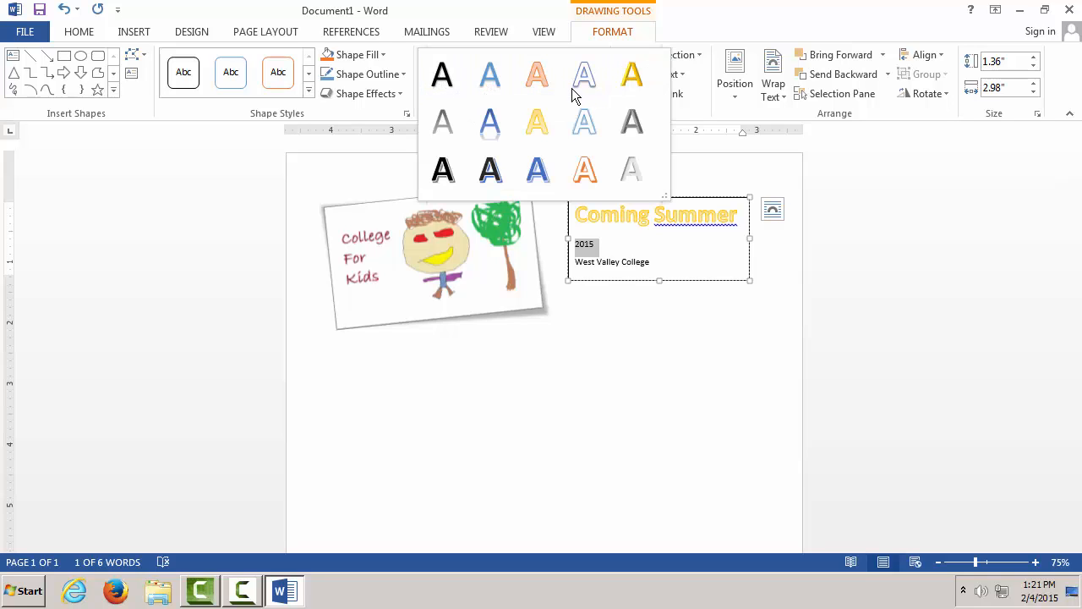
{"action": "left_click", "coordinate": [491, 121]}
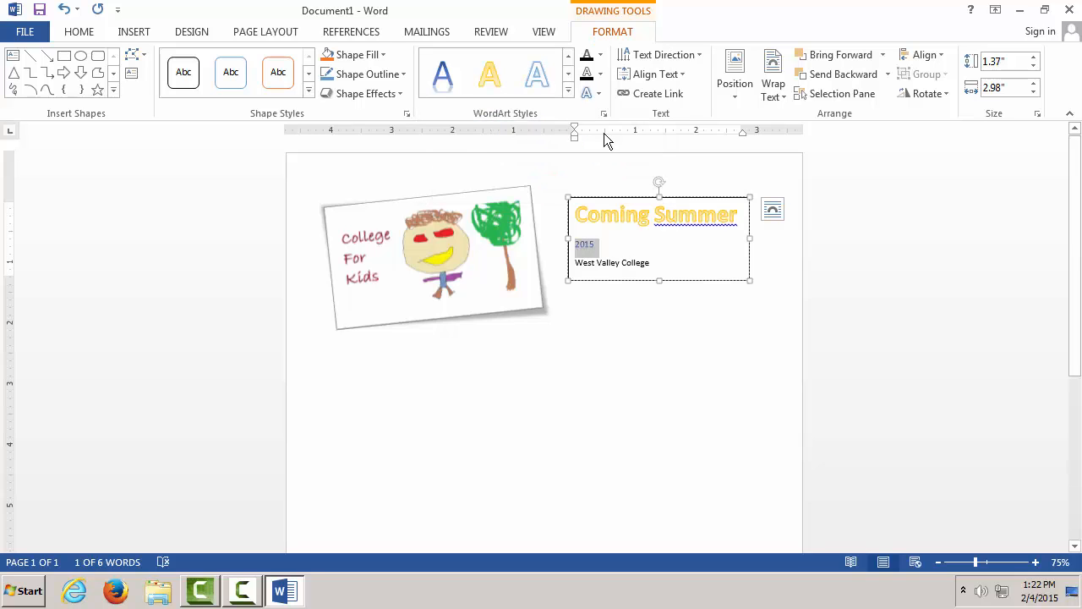
{"action": "left_click", "coordinate": [123, 35]}
{"action": "left_click", "coordinate": [77, 32]}
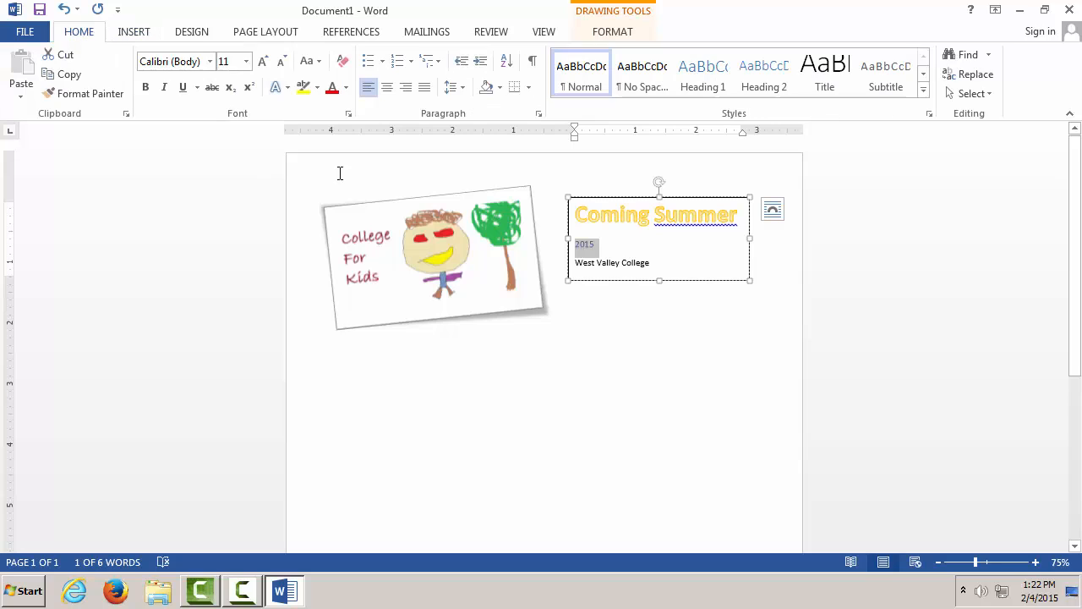
{"action": "left_click", "coordinate": [246, 61]}
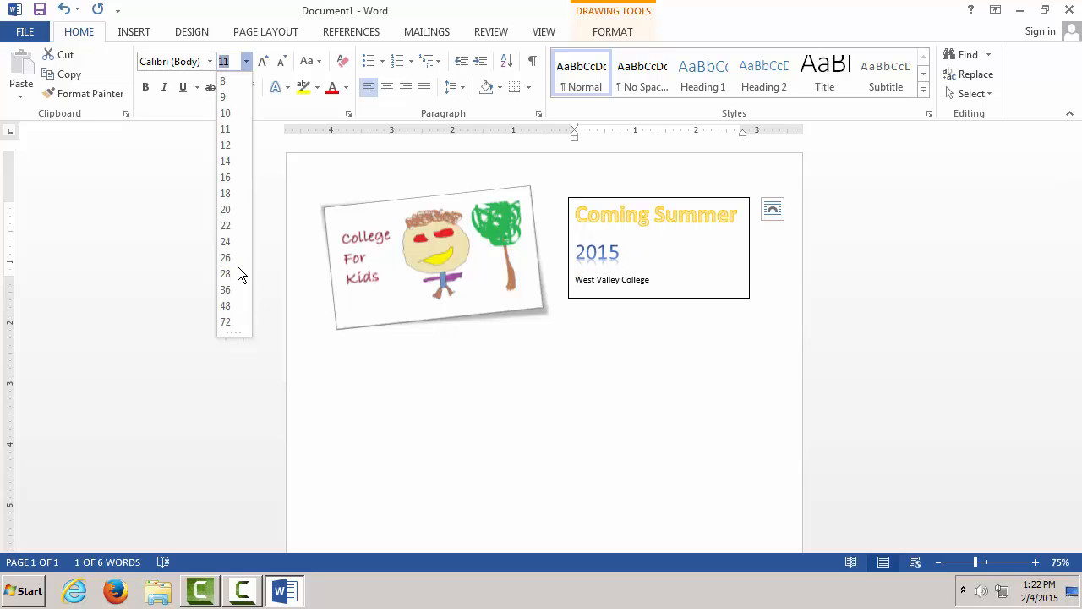
{"action": "left_click", "coordinate": [229, 245]}
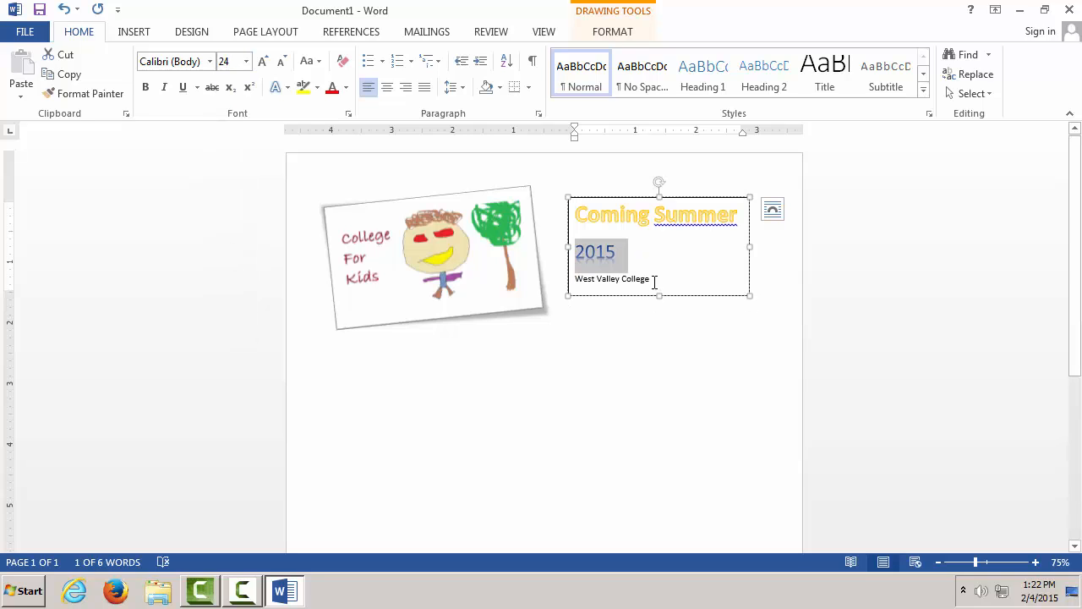
- Apply the light blue shadowed WordArt style to "West Valley College" and change its text fill to the green theme color
{"action": "left_click_drag", "start_coordinate": [655, 282], "coordinate": [580, 287]}
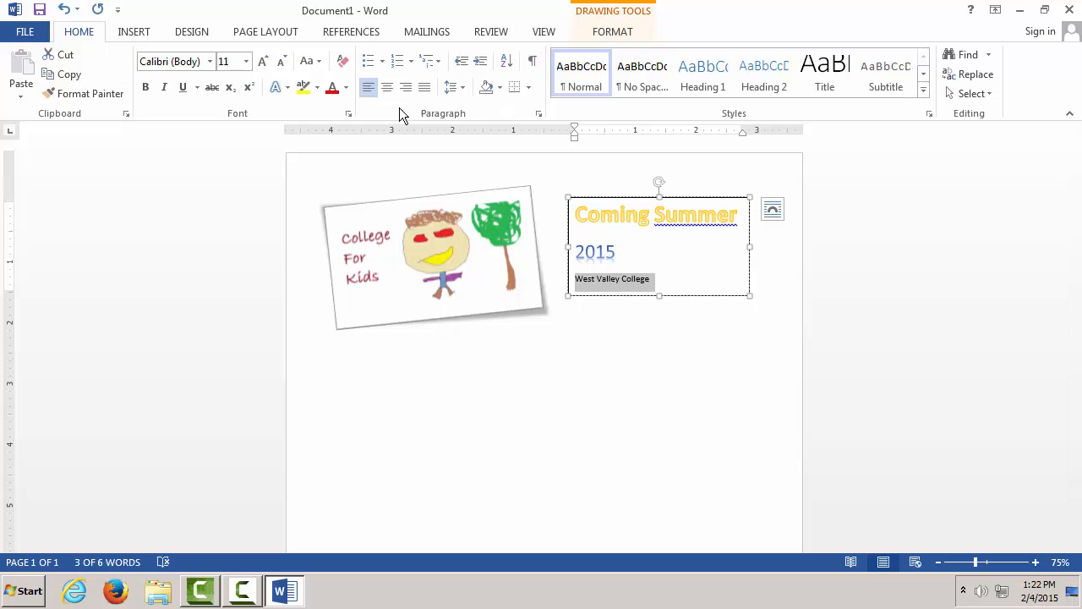
{"action": "left_click", "coordinate": [129, 32]}
{"action": "left_click", "coordinate": [619, 34]}
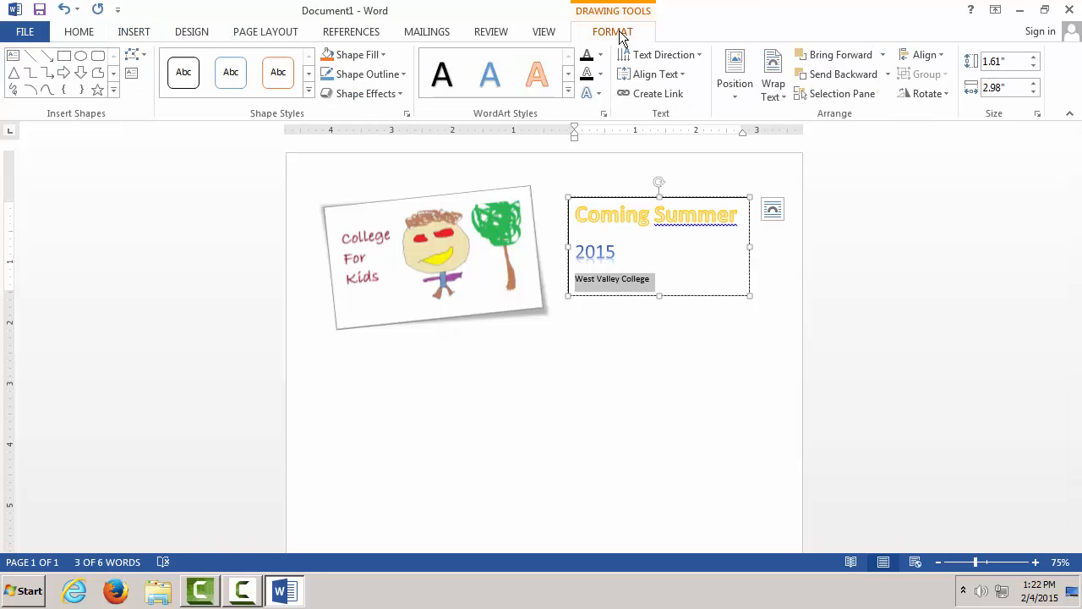
{"action": "left_click", "coordinate": [569, 90]}
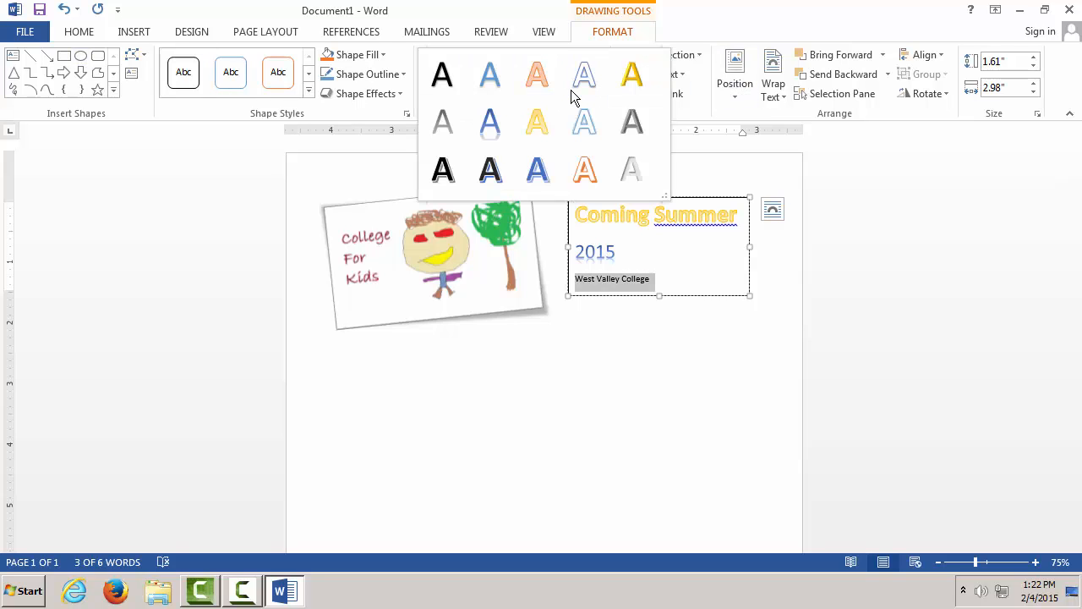
{"action": "left_click", "coordinate": [490, 80]}
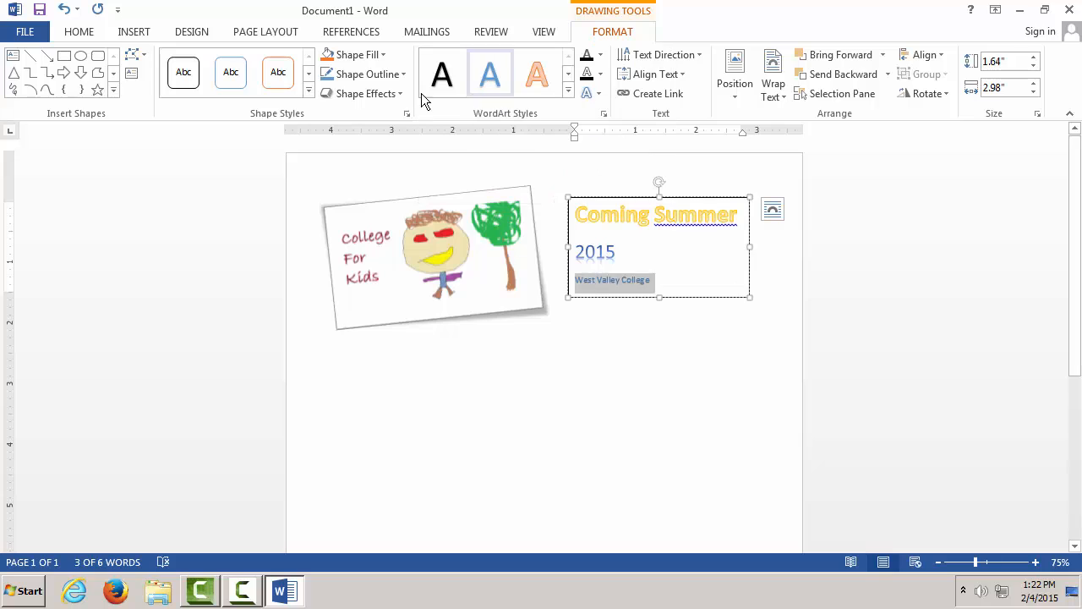
{"action": "left_click", "coordinate": [602, 56]}
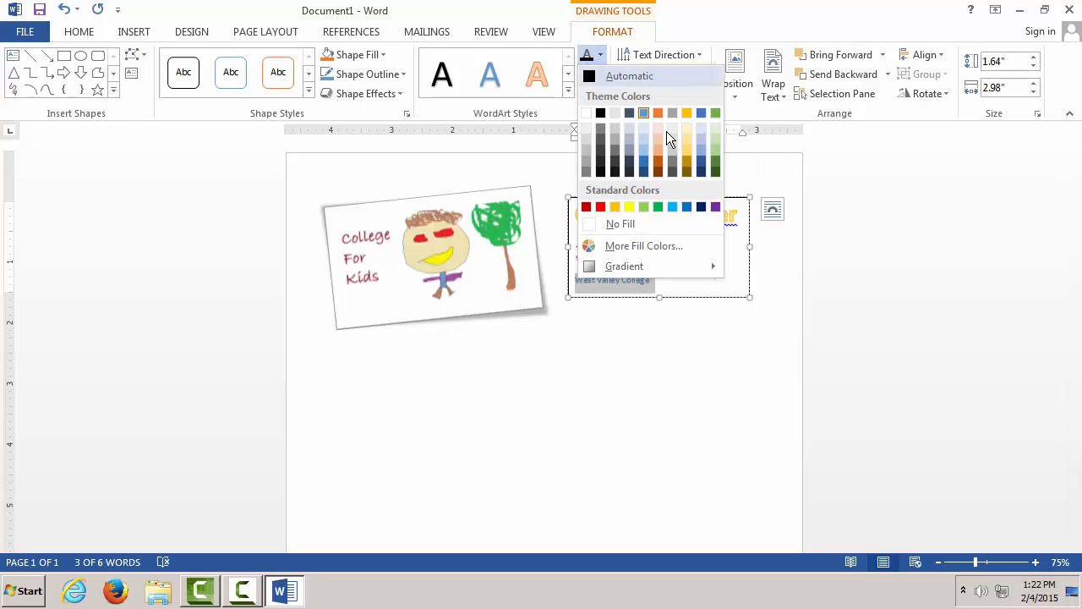
{"action": "left_click", "coordinate": [716, 111]}
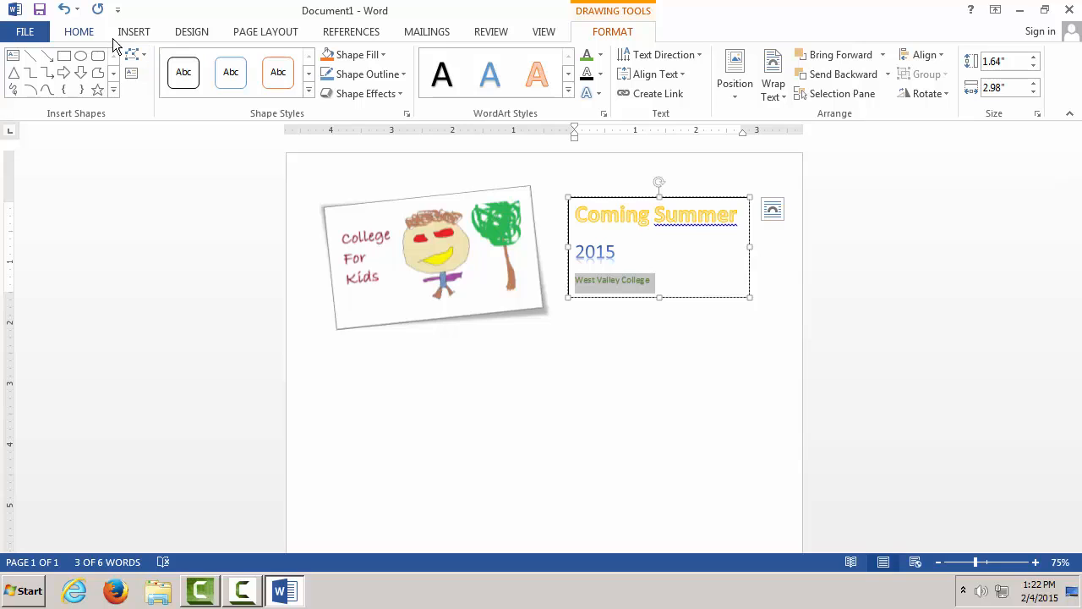
- Set the font size of "West Valley College" to 24
{"action": "left_click", "coordinate": [140, 26]}
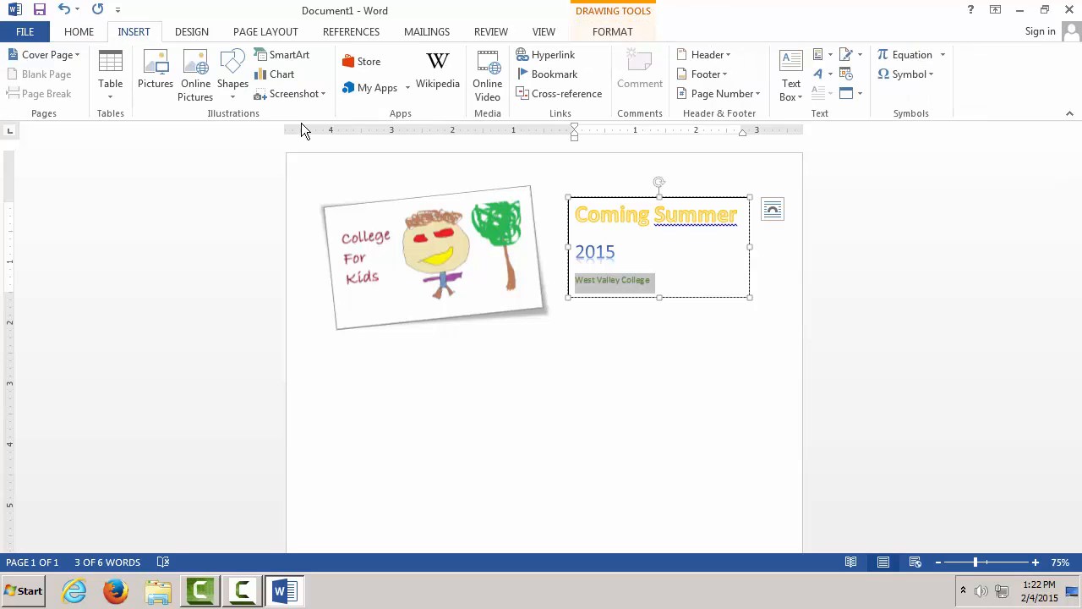
{"action": "left_click", "coordinate": [79, 34]}
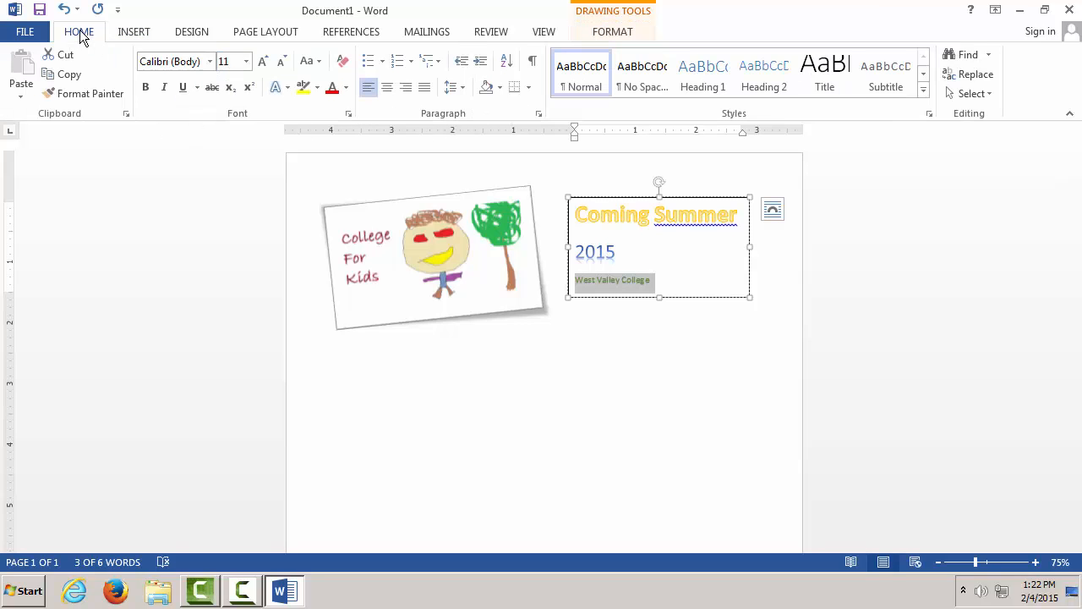
{"action": "left_click", "coordinate": [246, 62]}
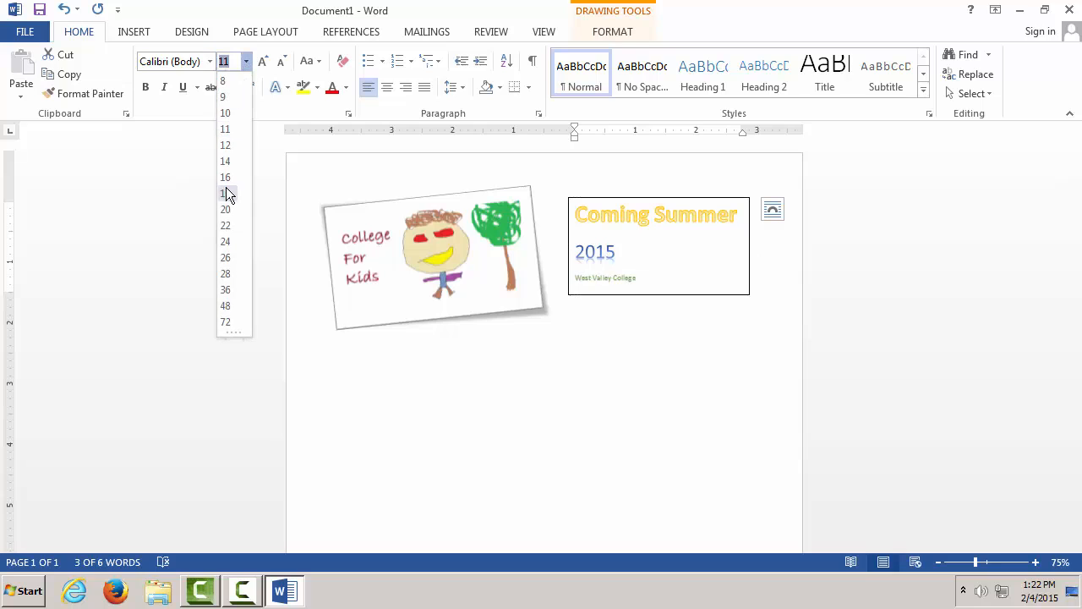
{"action": "left_click", "coordinate": [227, 241]}
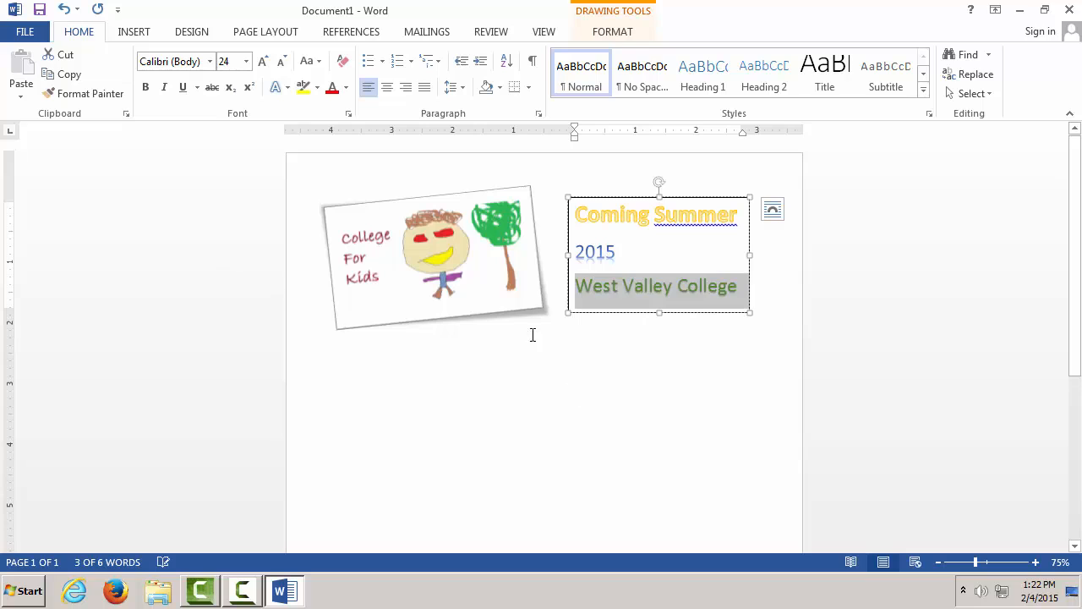
{"action": "left_click", "coordinate": [763, 306]}
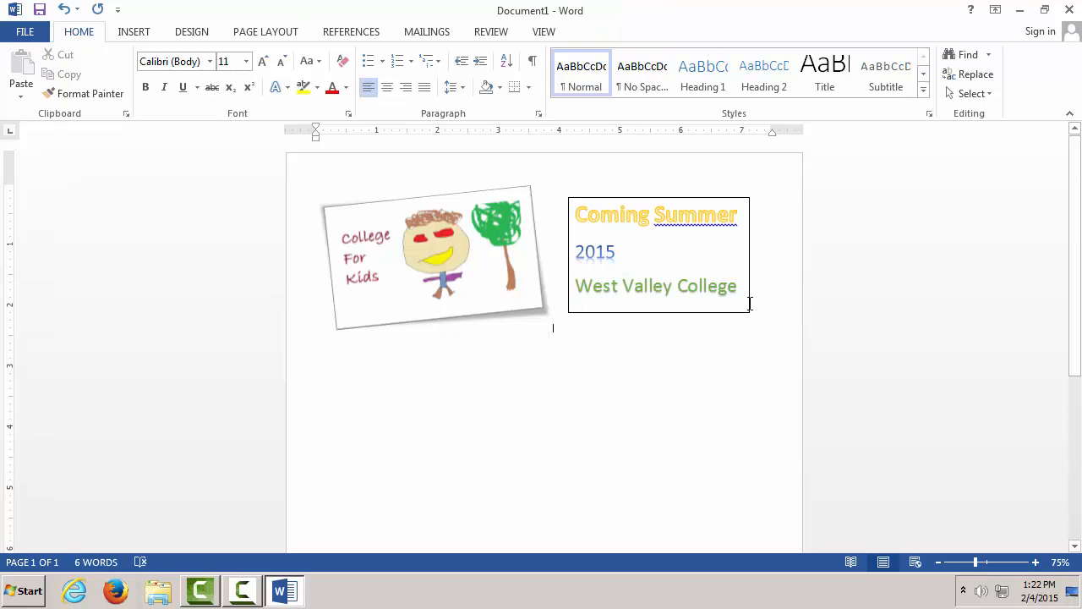
- Remove the outline of the text box by setting it to No Outline
{"action": "left_click", "coordinate": [701, 200]}
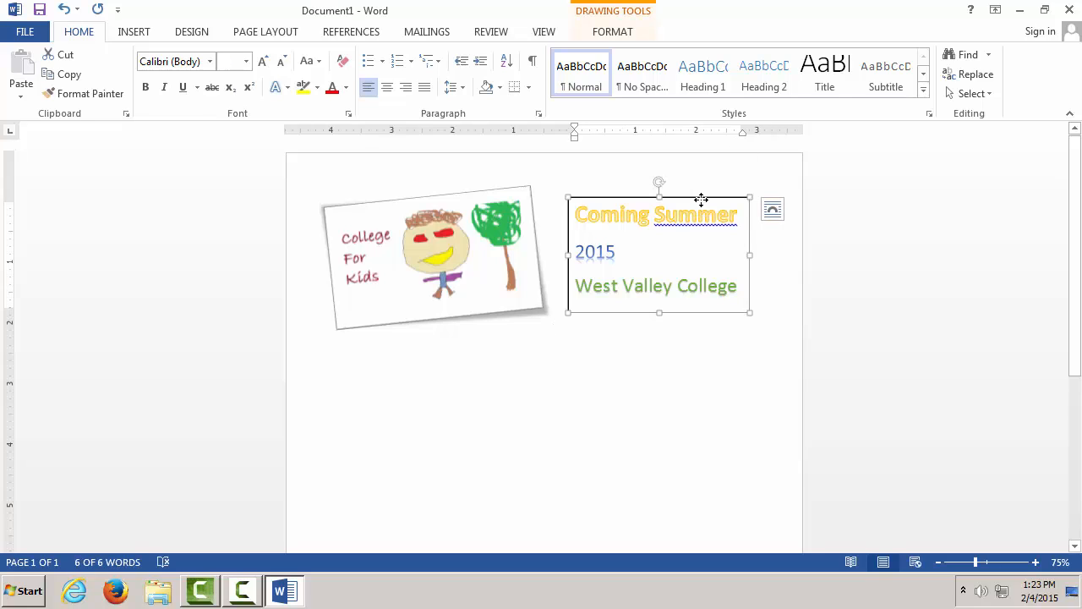
{"action": "left_click", "coordinate": [616, 33]}
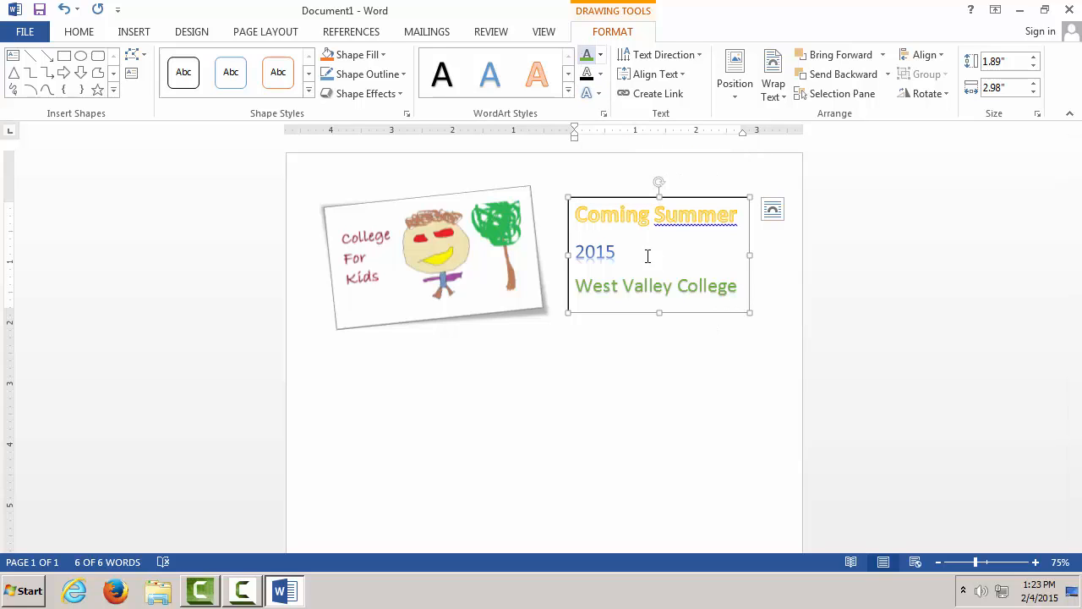
{"action": "left_click_drag", "start_coordinate": [734, 289], "coordinate": [580, 283]}
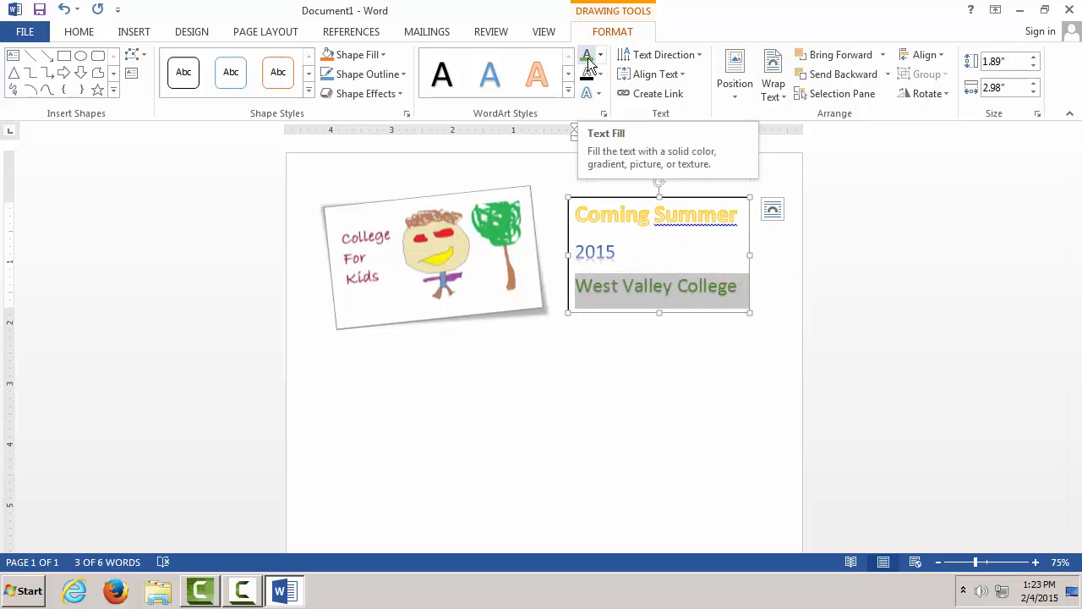
{"action": "left_click", "coordinate": [634, 196]}
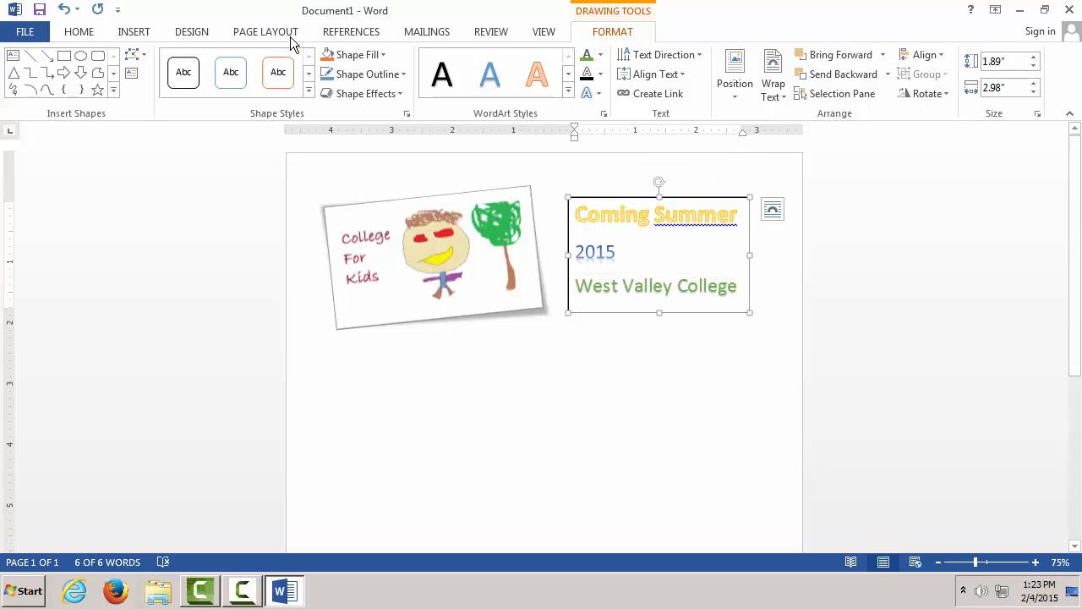
{"action": "left_click", "coordinate": [381, 73]}
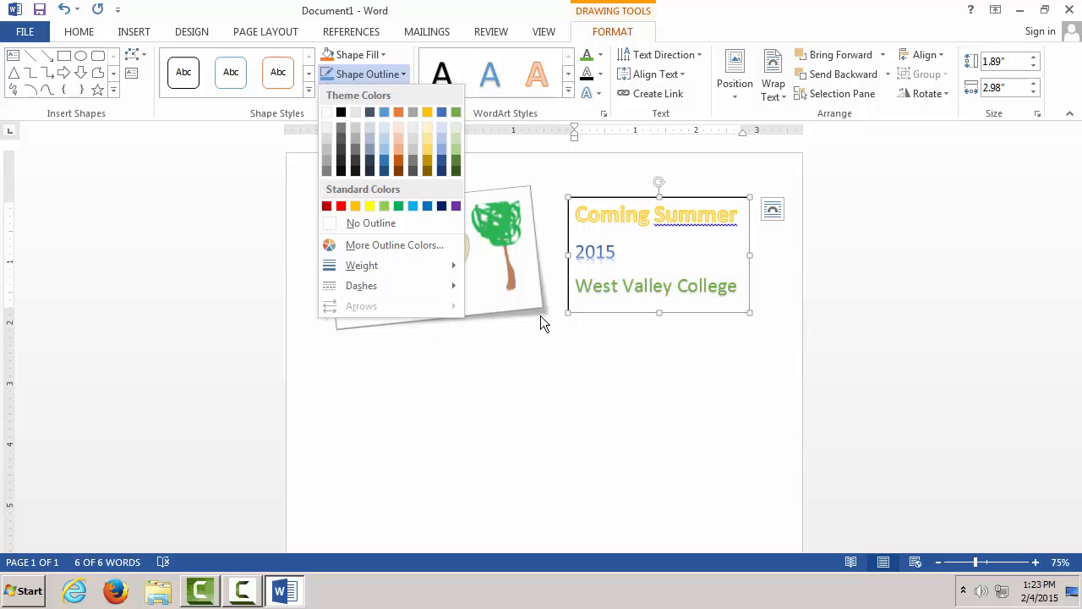
{"action": "left_click", "coordinate": [369, 227]}
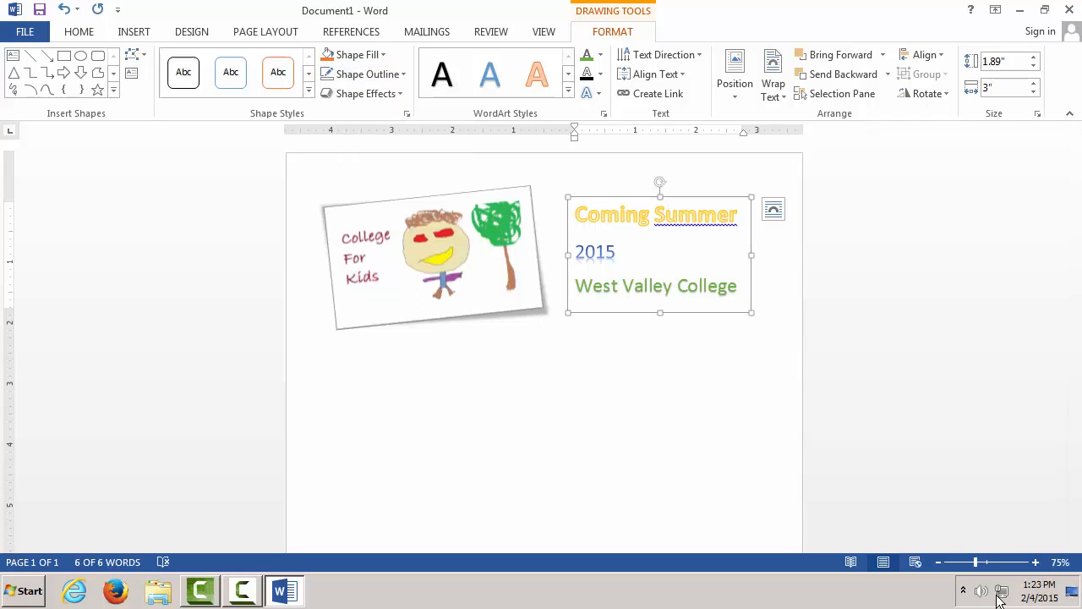
{"action": "left_click", "coordinate": [243, 591]}
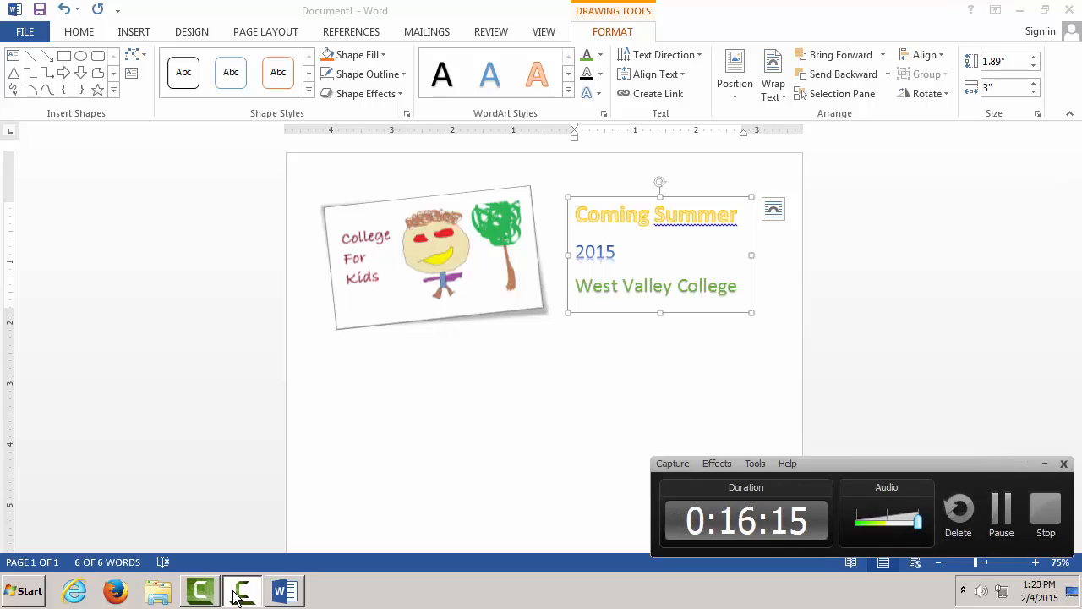